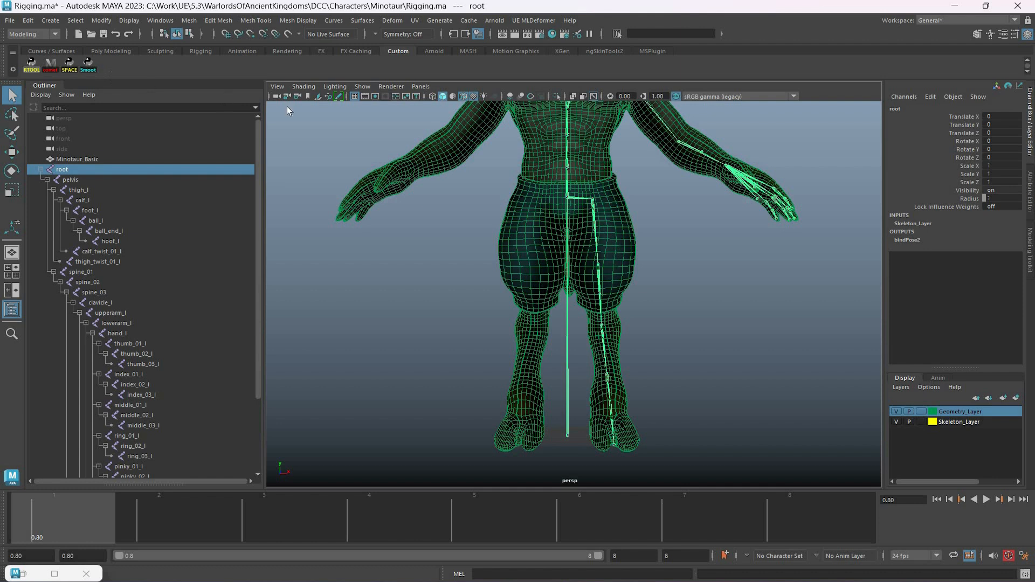
Step: Select the entire root joint hierarchy and open the Comet joint orient tool
click(76, 20)
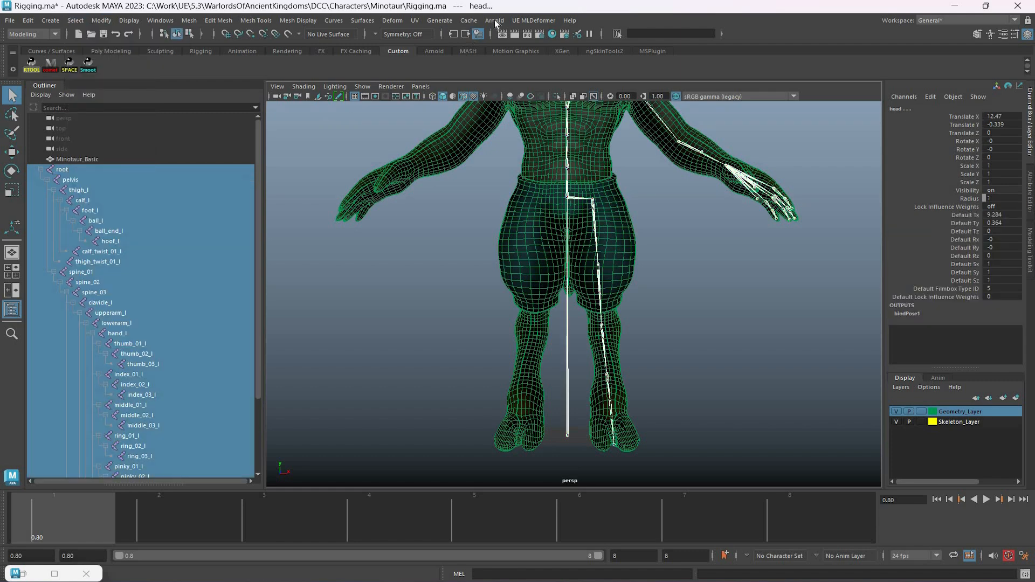
click(51, 64)
click(572, 20)
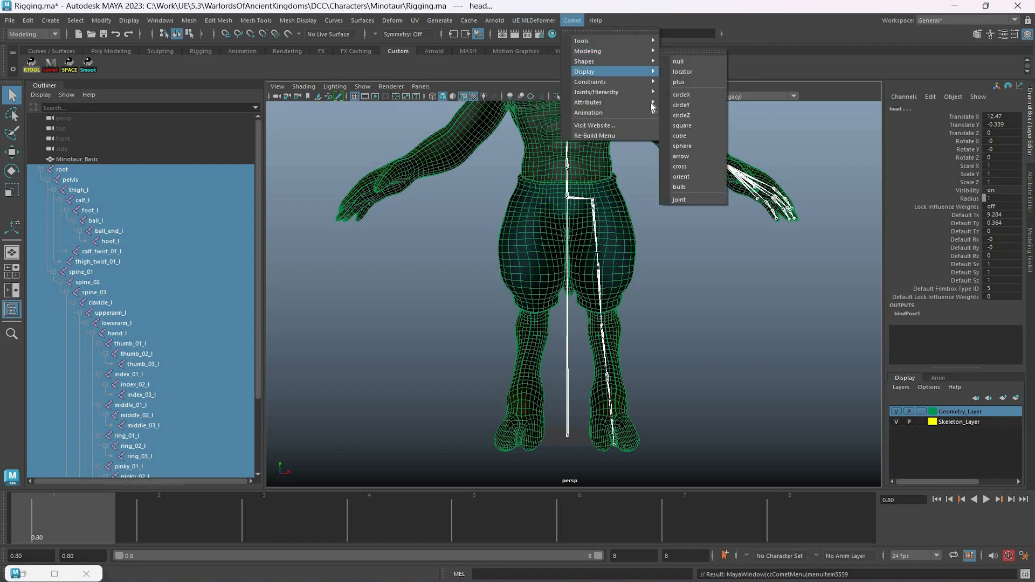
mouse_move(596, 91)
click(699, 91)
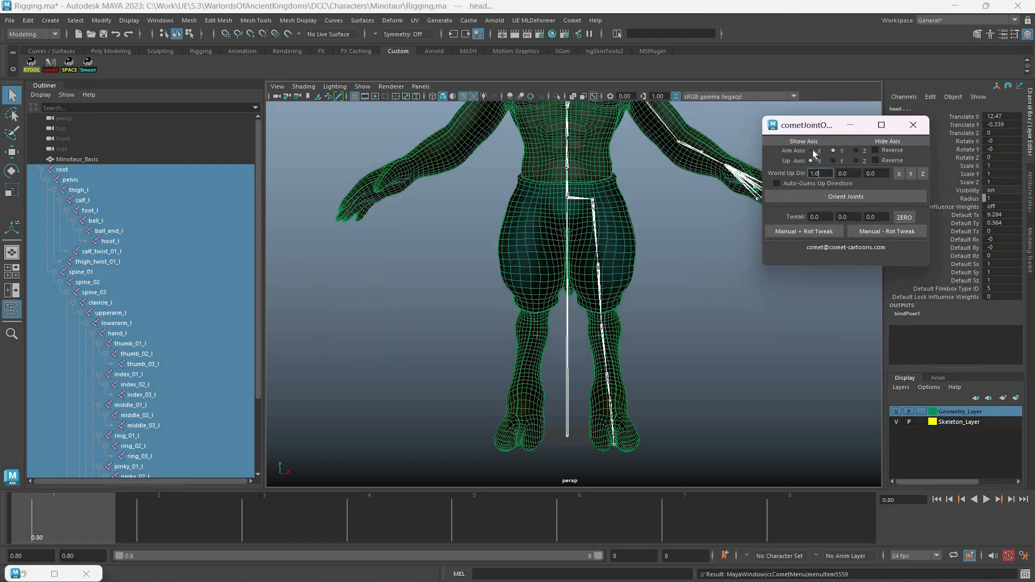
Step: Orient all selected joints with aim axis X, up axis Y and world up Y, showing their local axes
click(911, 174)
click(830, 144)
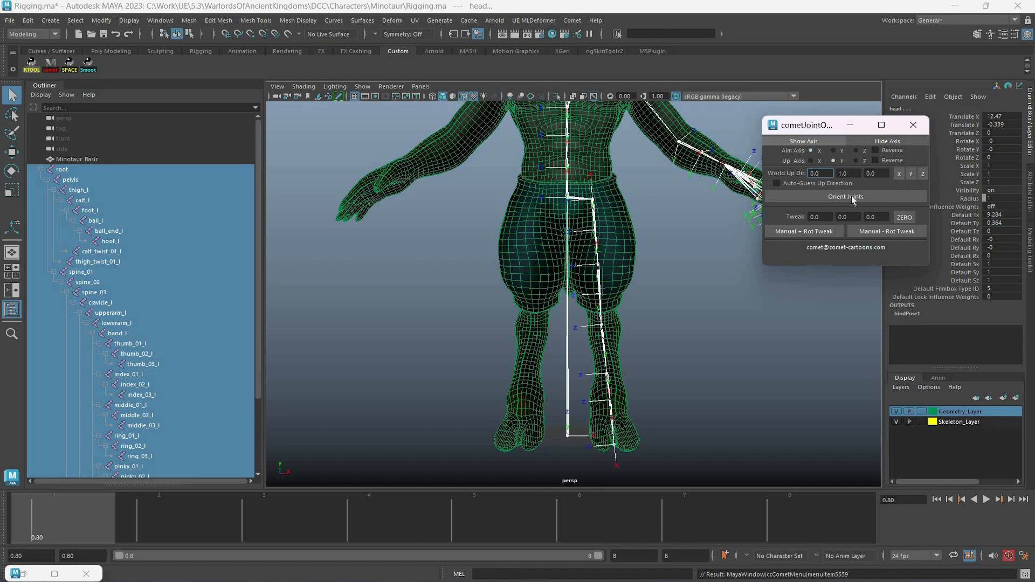
click(851, 196)
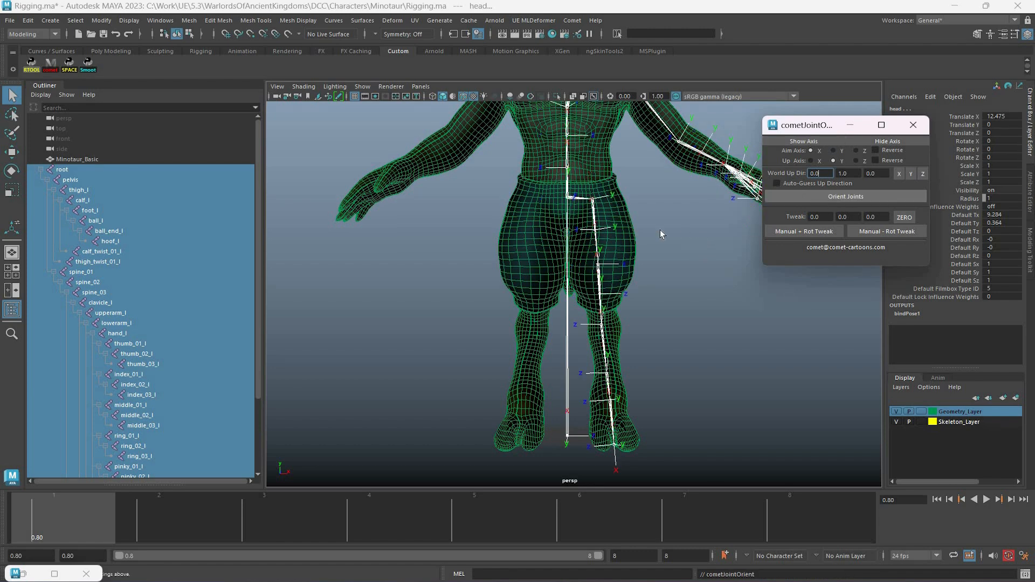
Step: Examine the local axes of the leg, pelvis and spine joints from several angles
alt+drag(693, 252, 639, 225)
scroll(639, 226, down, 2)
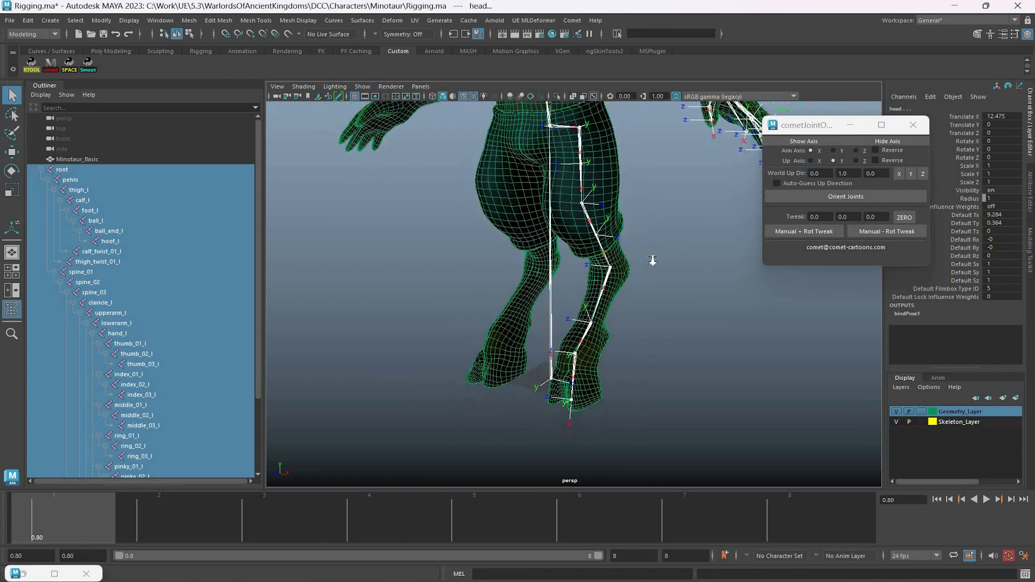
alt+middle_drag(609, 195, 613, 234)
scroll(613, 233, down, 1)
alt+drag(582, 214, 654, 235)
scroll(586, 243, up, 3)
mouse_move(587, 245)
alt+mouse_down()
mouse_move(636, 248)
mouse_move(601, 301)
mouse_move(571, 268)
mouse_move(603, 252)
mouse_move(577, 258)
alt+mouse_up()
alt+middle_drag(584, 178, 574, 250)
scroll(574, 248, up, 2)
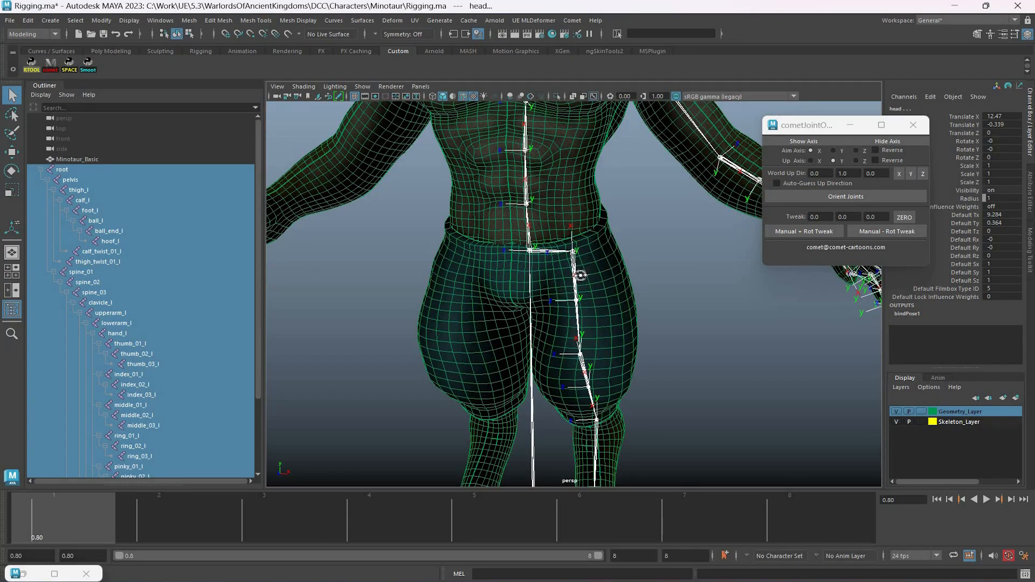
scroll(587, 253, down, 3)
alt+drag(604, 269, 560, 229)
scroll(582, 224, up, 2)
alt+middle_drag(571, 351, 599, 219)
alt+drag(601, 219, 559, 302)
alt+middle_drag(563, 175, 568, 306)
scroll(568, 306, up, 2)
alt+drag(568, 307, 585, 295)
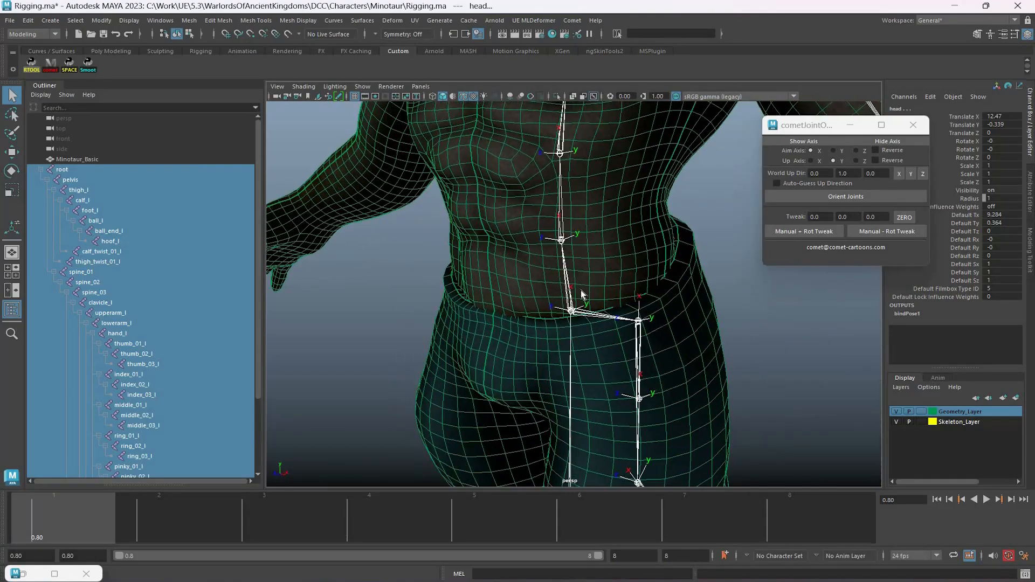
scroll(668, 281, down, 2)
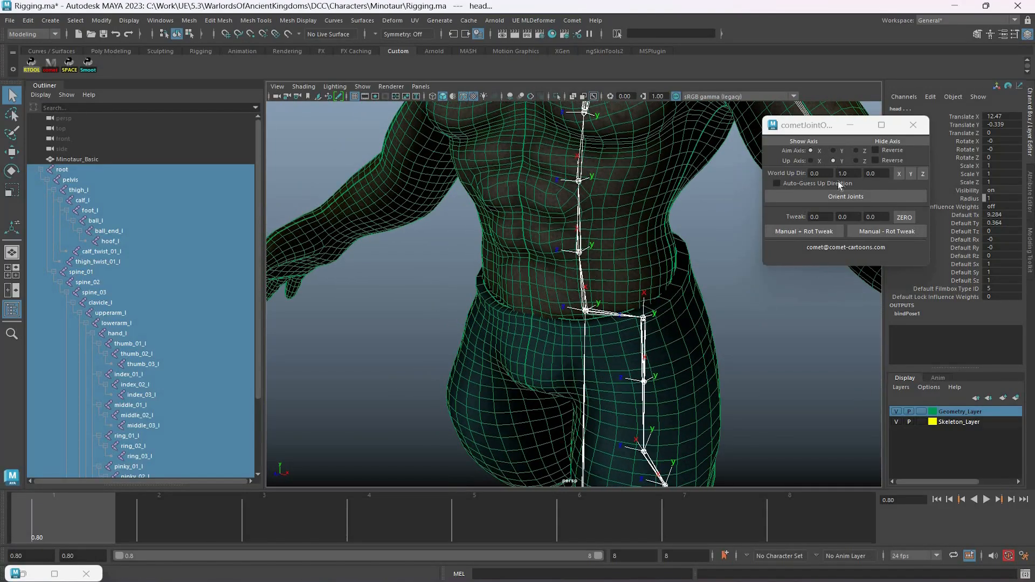
Step: Try to orient the pelvis joint by itself with the current axis settings
click(842, 194)
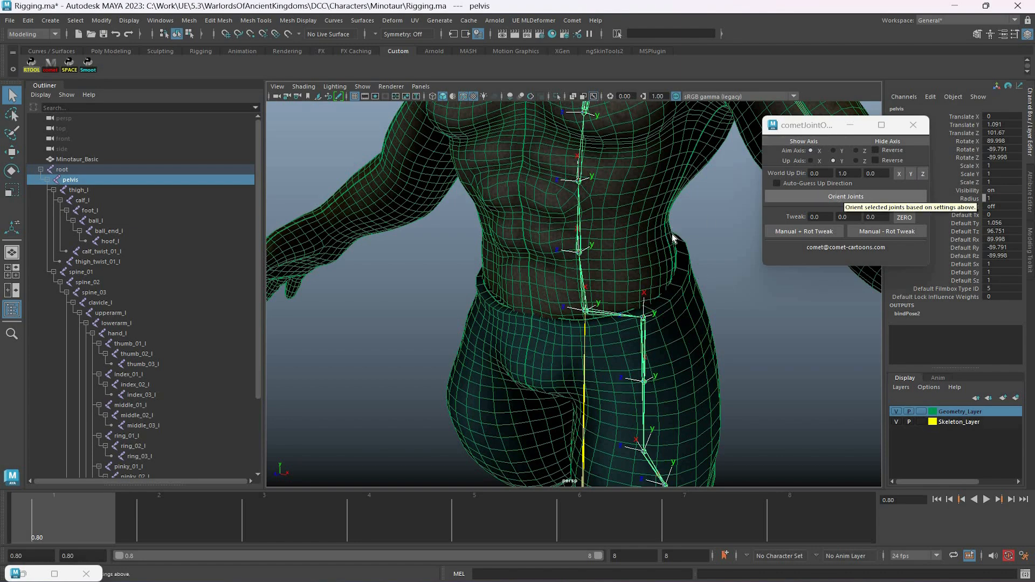
scroll(574, 337, up, 4)
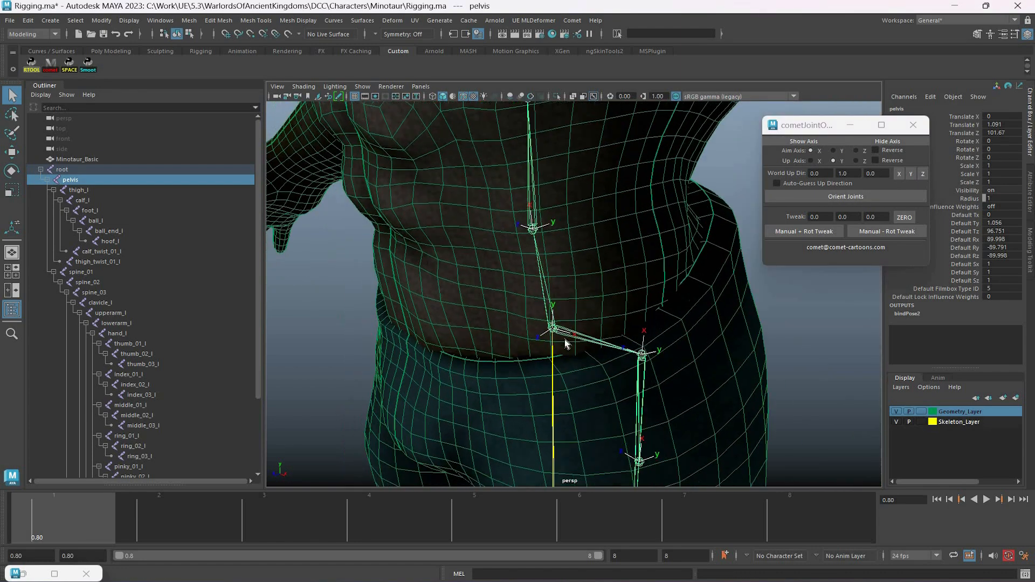
scroll(563, 344, up, 2)
key(ctrl+z)
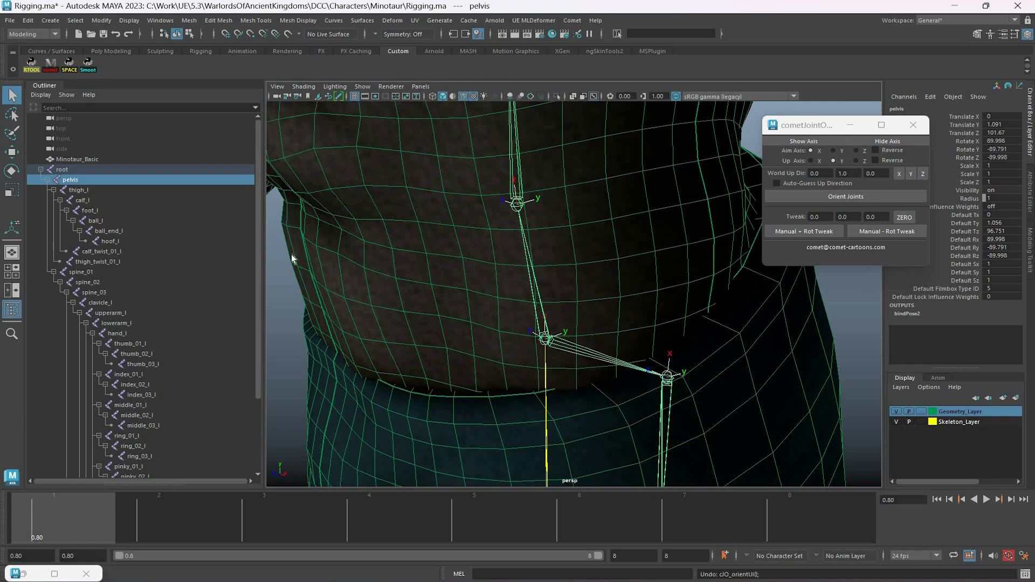
Step: Place spine_01 ahead of thigh_l under the pelvis in the Outliner and orient the pelvis joint
click(48, 180)
click(48, 180)
click(54, 190)
click(53, 200)
click(81, 200)
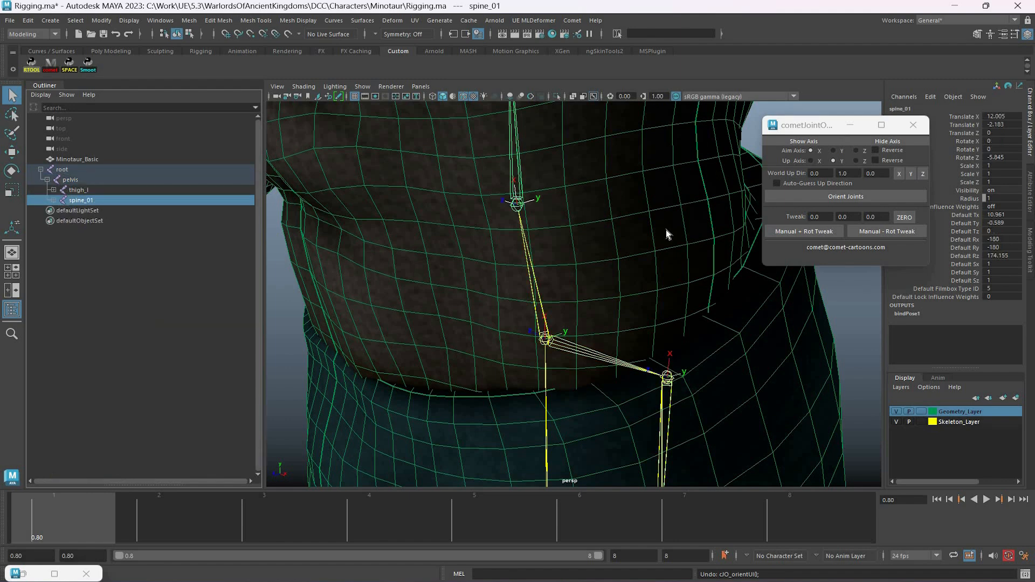
key(ctrl+z)
key(ctrl+z)
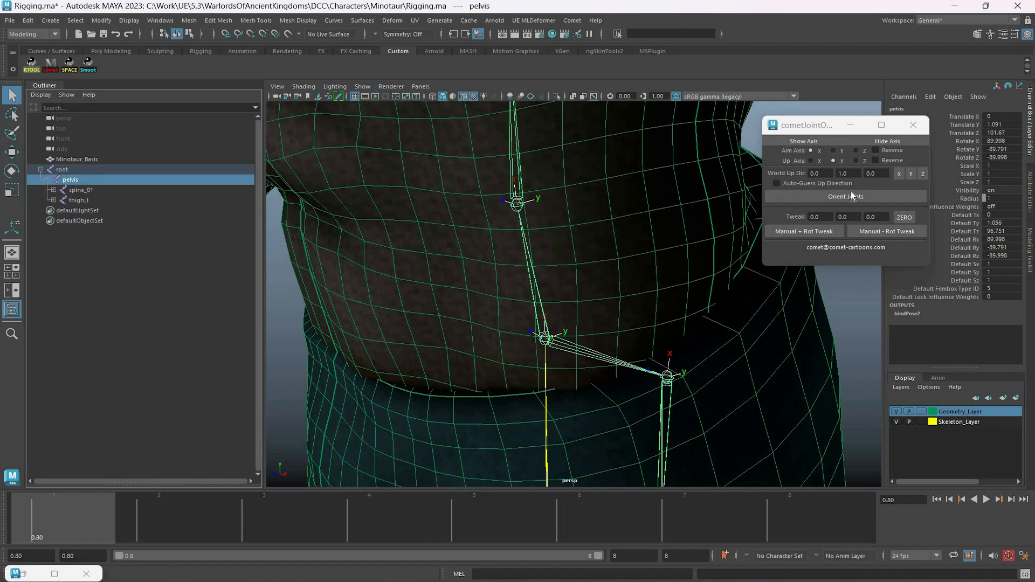
click(811, 198)
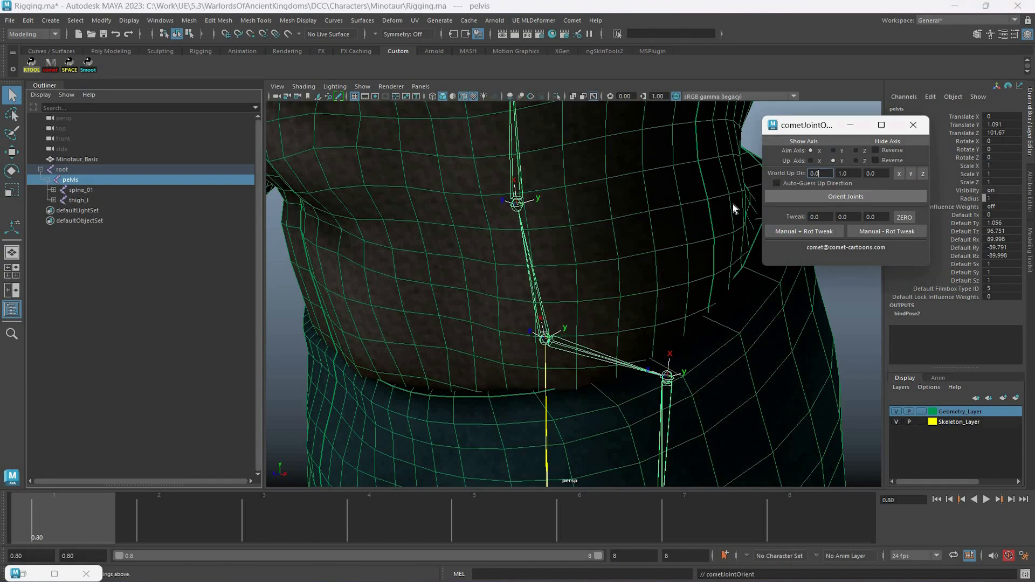
Step: Orient the spine_01 joint with aim axis X and up axis Y
click(516, 201)
alt+middle_drag(618, 113, 623, 191)
scroll(624, 192, down, 3)
click(807, 194)
Step: Orient the spine_02 joint and apply a positive rotation tweak of 180 about X
click(515, 199)
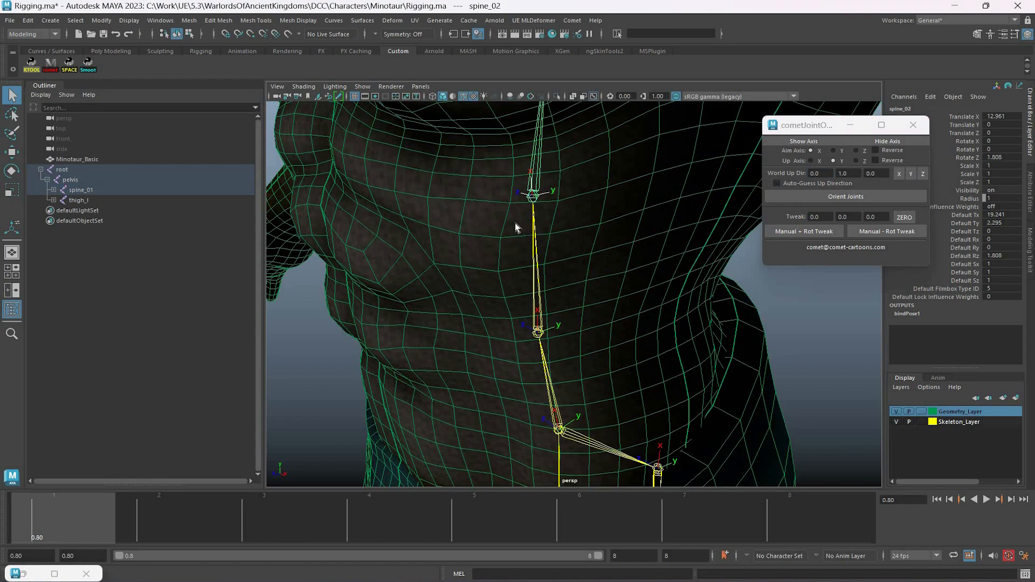
alt+drag(571, 223, 576, 181)
scroll(552, 215, down, 3)
alt+drag(557, 217, 813, 210)
click(552, 215)
alt+middle_drag(755, 302, 798, 220)
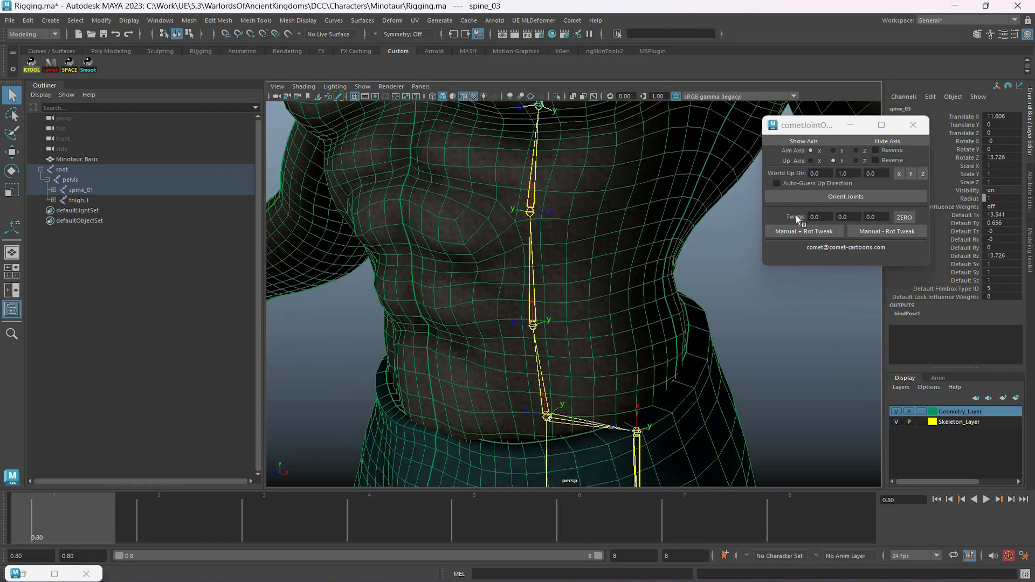
click(823, 232)
text(180)
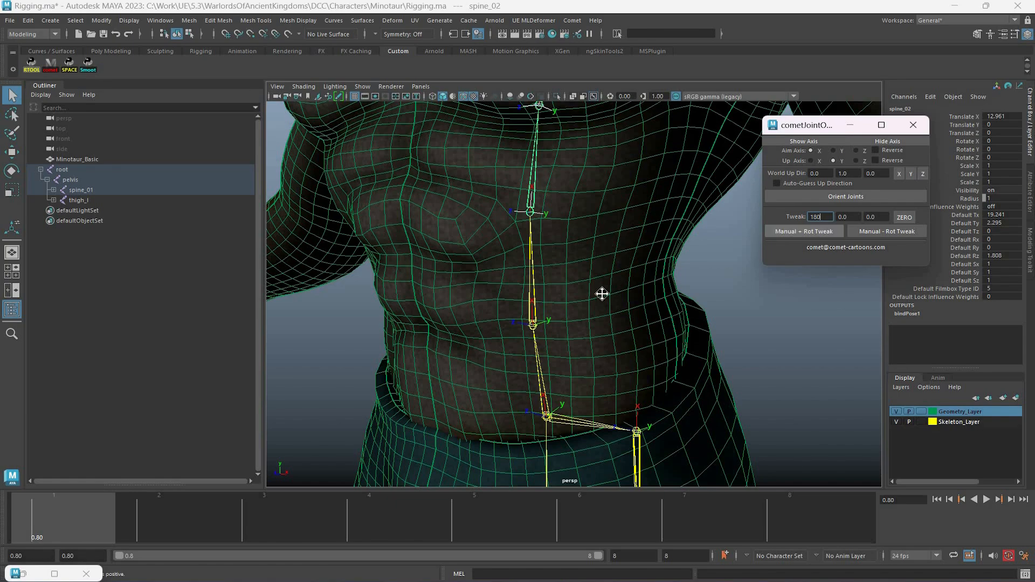
Step: Place neck_01 ahead of clavicle_l under spine_03 in the Outliner
alt+drag(552, 289, 566, 254)
alt+middle_drag(567, 177, 572, 264)
alt+drag(572, 261, 583, 257)
scroll(582, 257, up, 6)
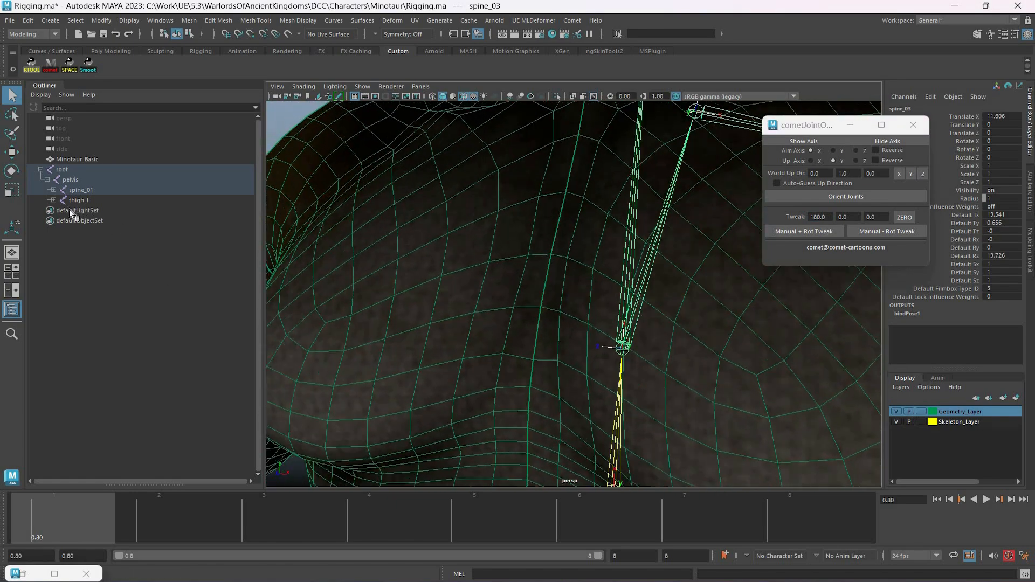
key(f)
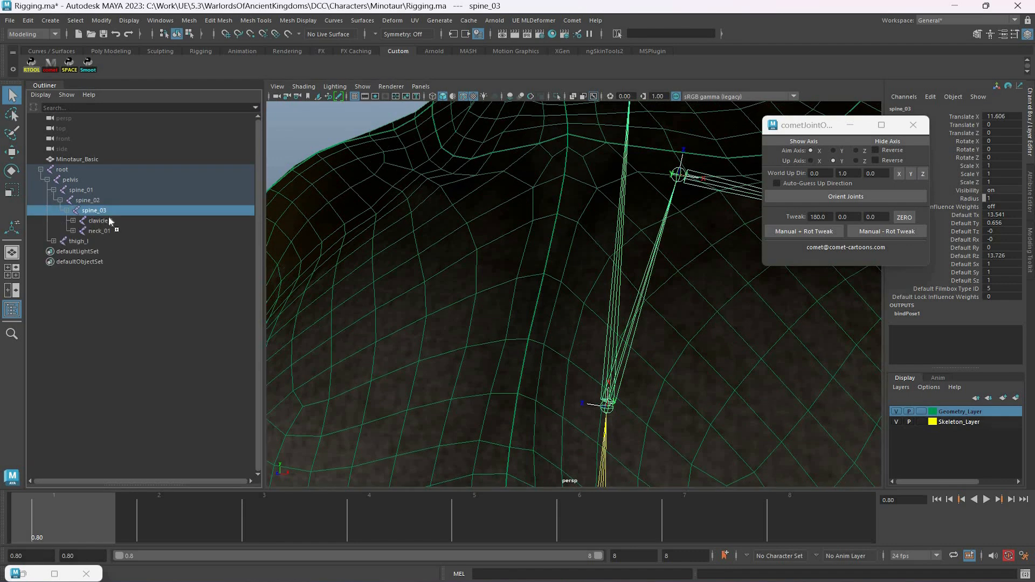
click(628, 197)
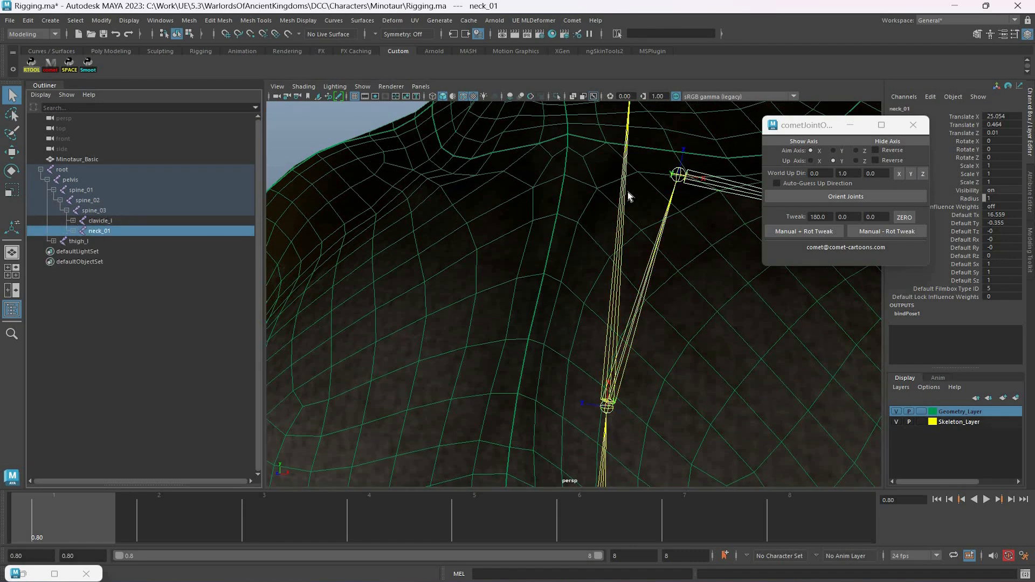
Step: Orient the spine_03 joint and apply the positive 180 rotation tweak about X
click(791, 201)
key(Up)
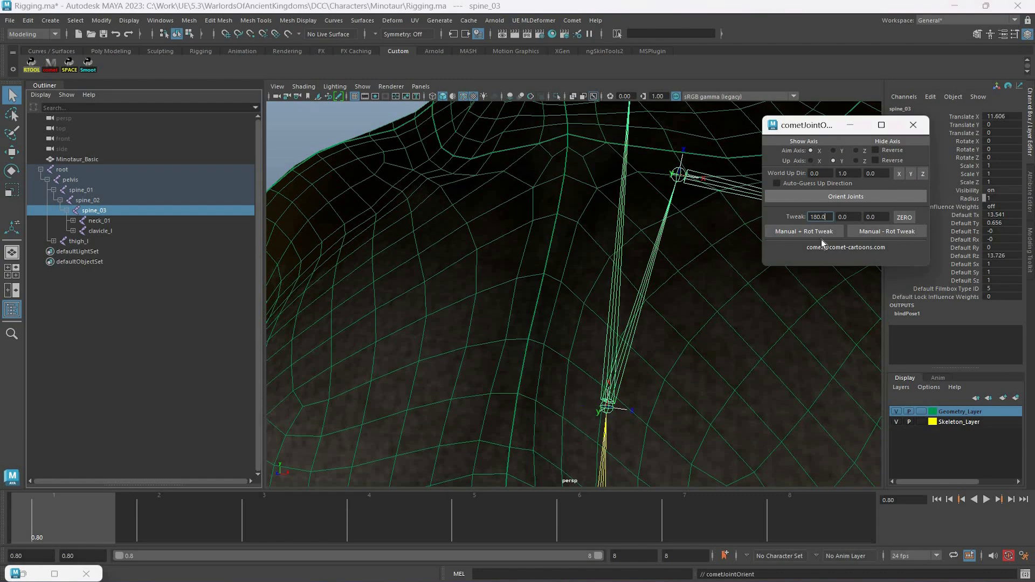
alt+right_drag(688, 263, 635, 284)
click(793, 229)
Step: Orient the neck_01 and head joints with aim axis X and up axis Y
alt+middle_drag(691, 139, 681, 196)
scroll(647, 209, up, 2)
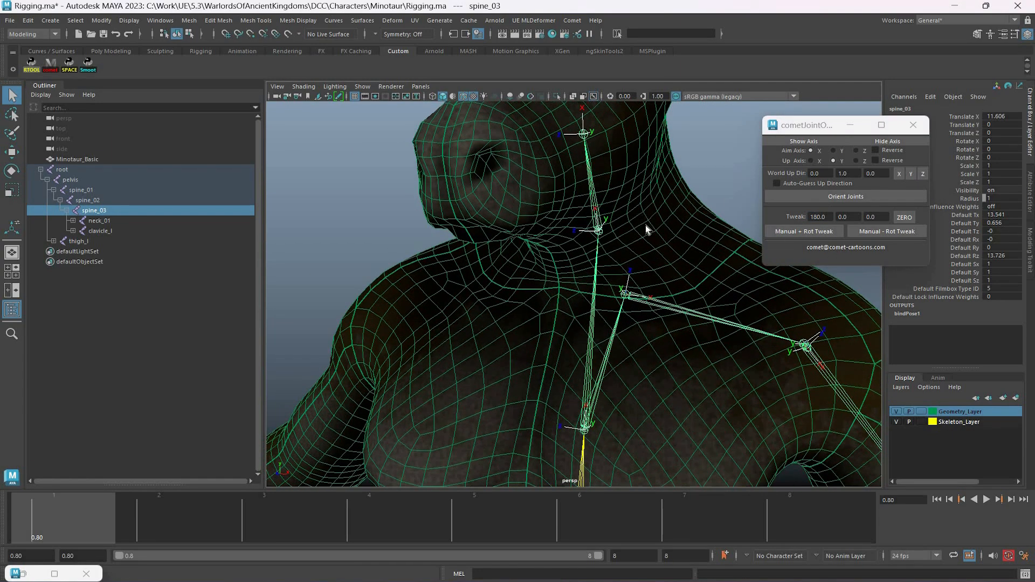
key(Down)
alt+drag(603, 224, 581, 233)
key(Down)
click(814, 197)
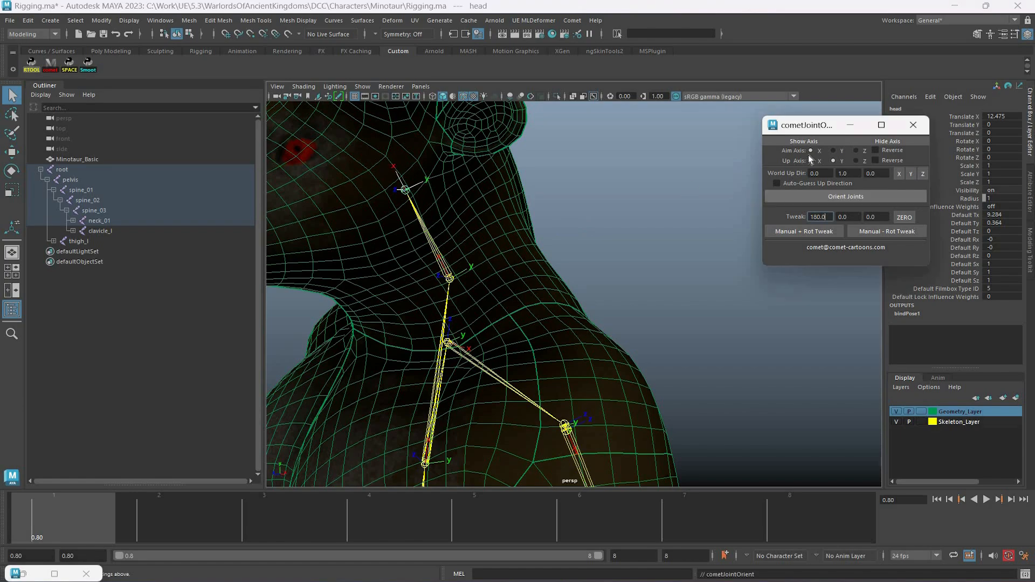
Step: Orient the clavicle_l joint and apply the positive 180 rotation tweak about X
alt+drag(600, 175, 682, 383)
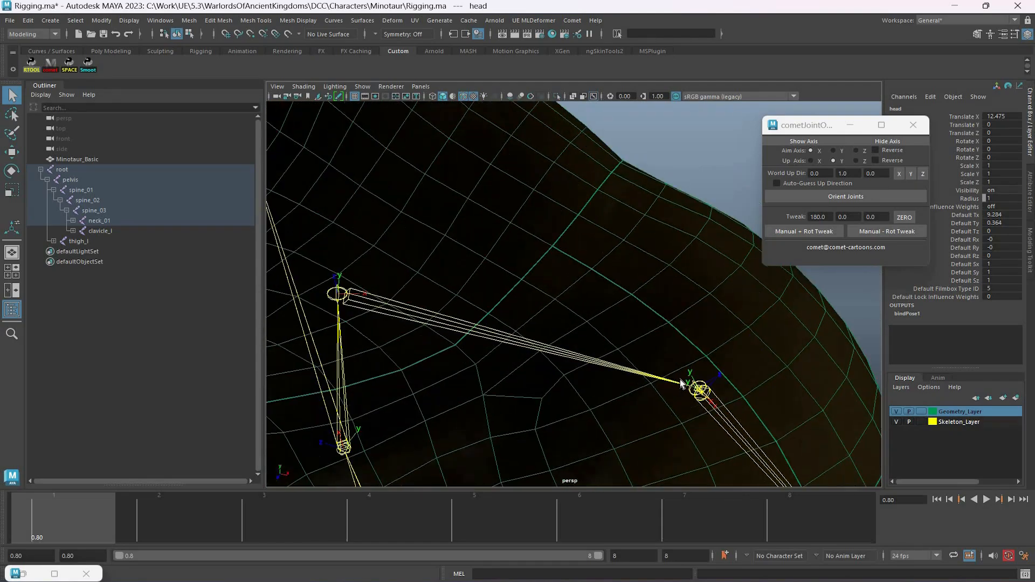
click(683, 375)
scroll(682, 367, down, 4)
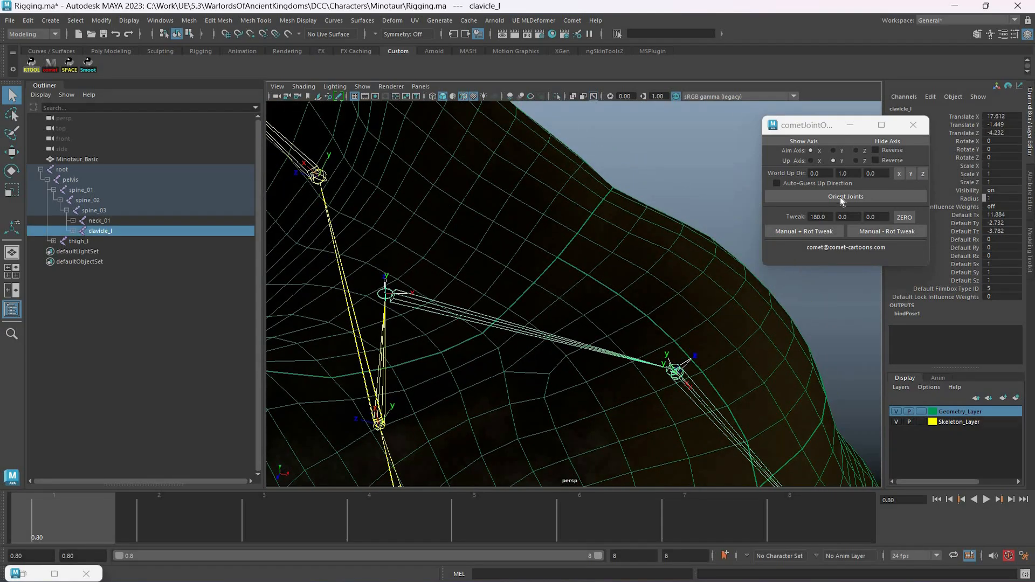
click(835, 231)
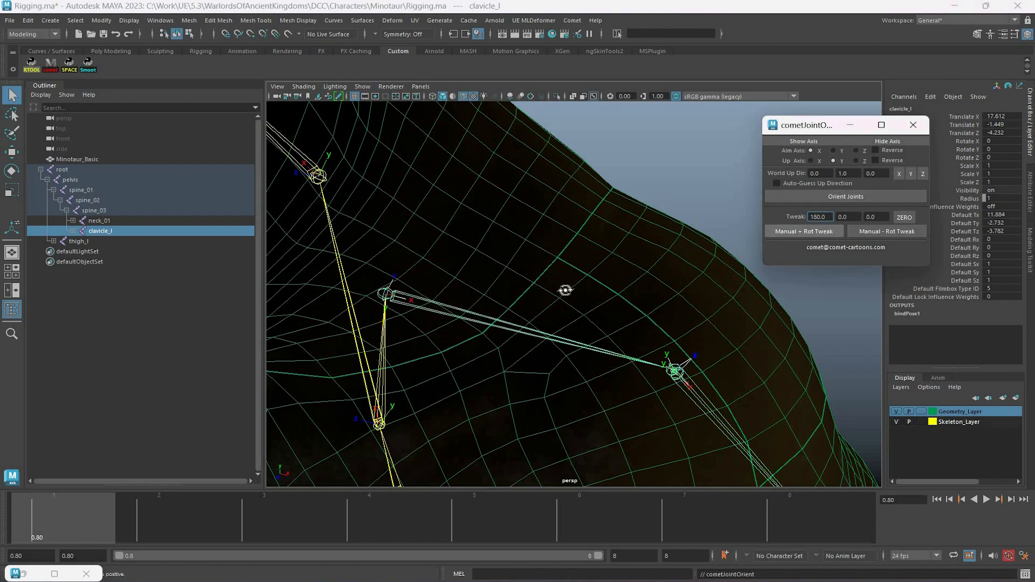
Step: Select thigh_l with its whole hierarchy and orient the left leg joints with aim X and up Y
alt+drag(735, 261, 575, 193)
click(610, 268)
scroll(574, 194, up, 2)
alt+middle_drag(600, 172, 595, 263)
click(593, 259)
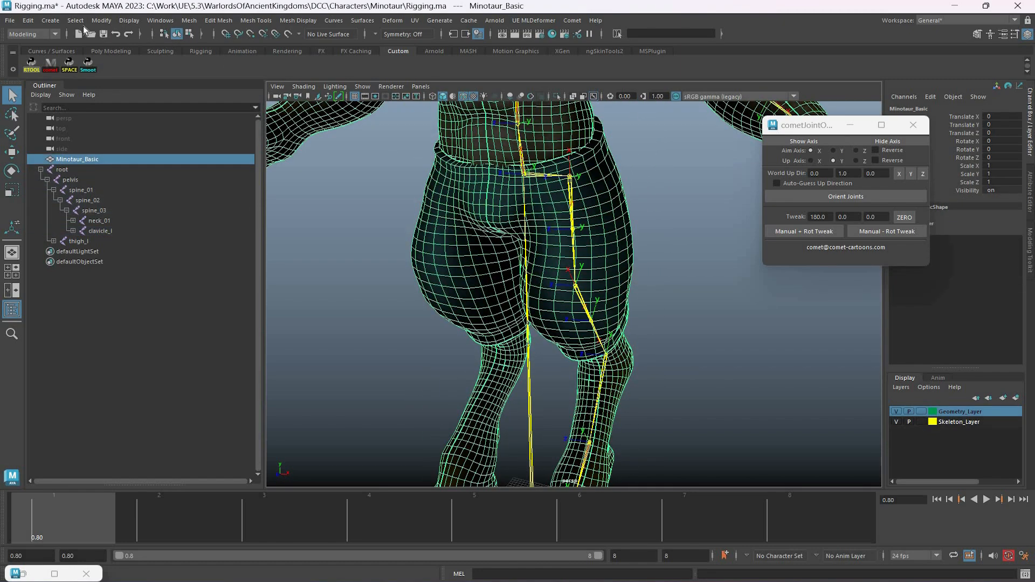
key(ctrl+z)
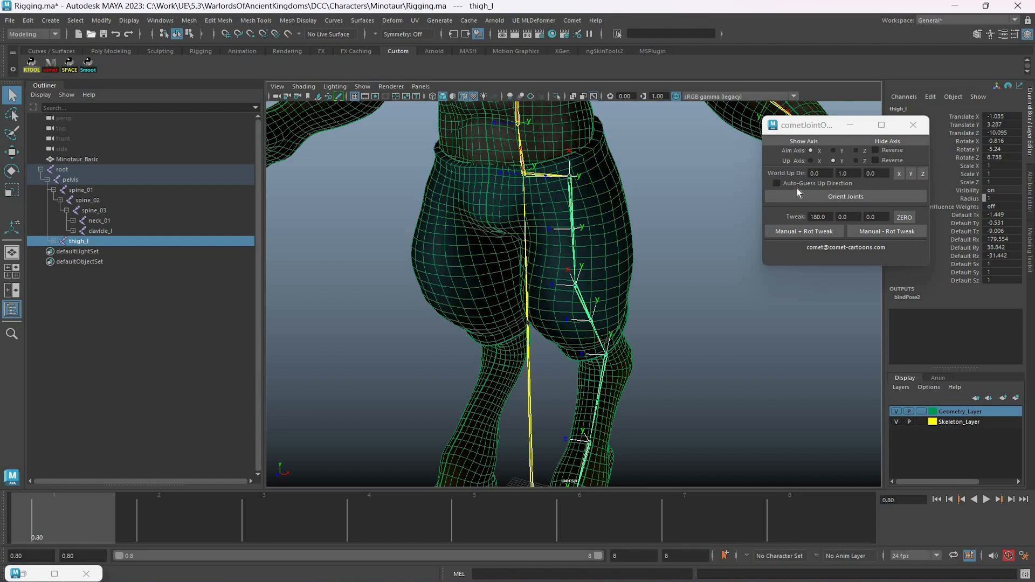
click(75, 20)
click(97, 71)
click(846, 197)
alt+drag(596, 192, 654, 212)
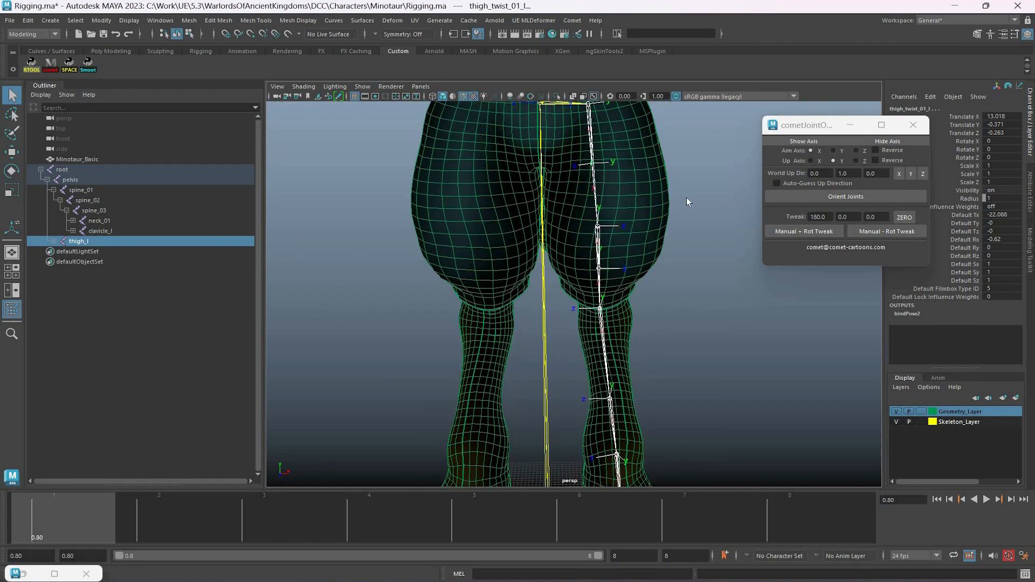
click(837, 198)
Step: Apply the positive 180 rotation tweak about X to the hoof_l and ball_end_l joints individually
alt+right_drag(690, 172, 646, 208)
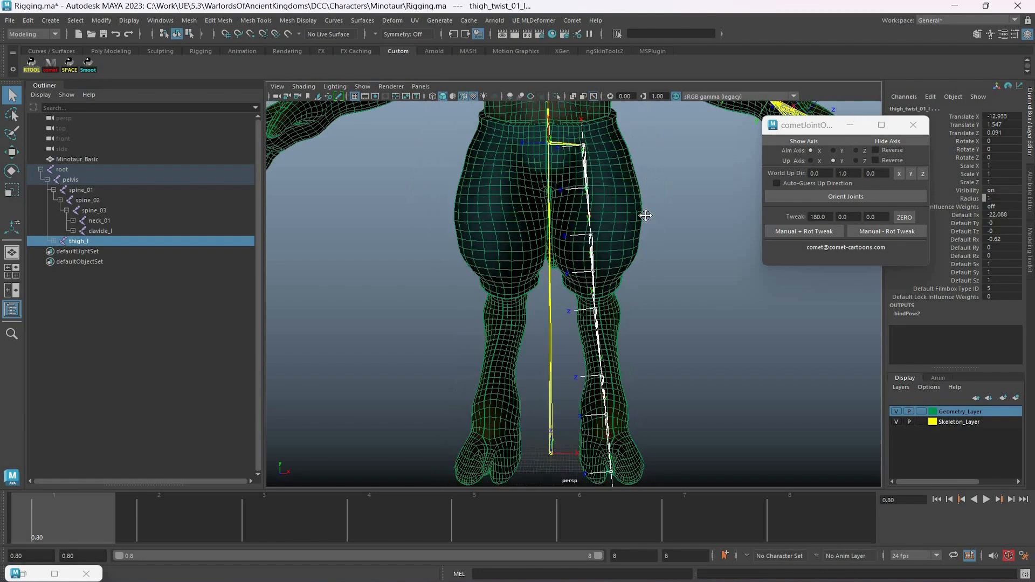
scroll(598, 230, up, 3)
scroll(595, 230, up, 5)
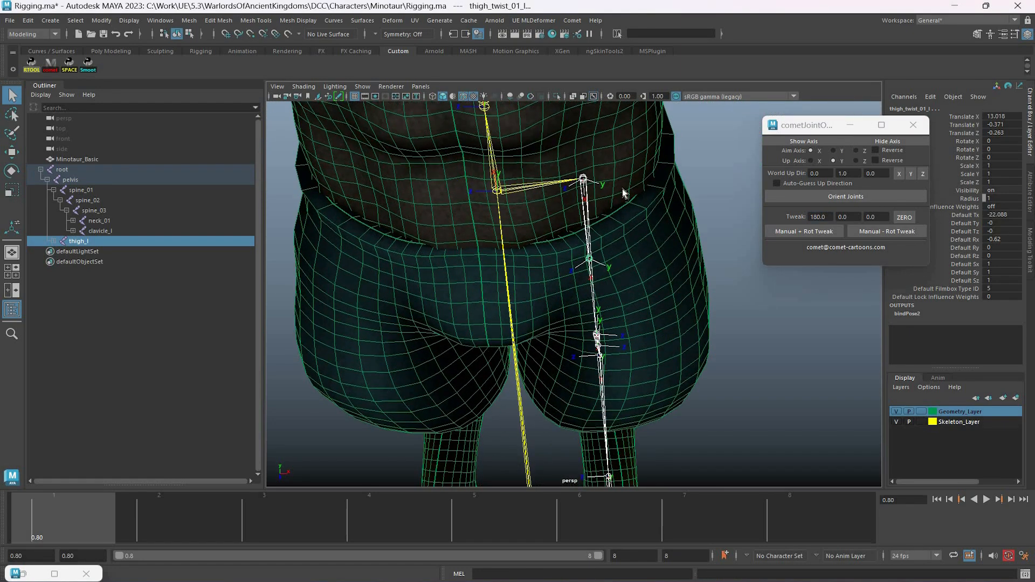
alt+middle_drag(690, 469, 692, 313)
scroll(620, 330, down, 3)
alt+drag(631, 342, 619, 331)
alt+middle_drag(675, 376, 680, 304)
scroll(679, 304, up, 3)
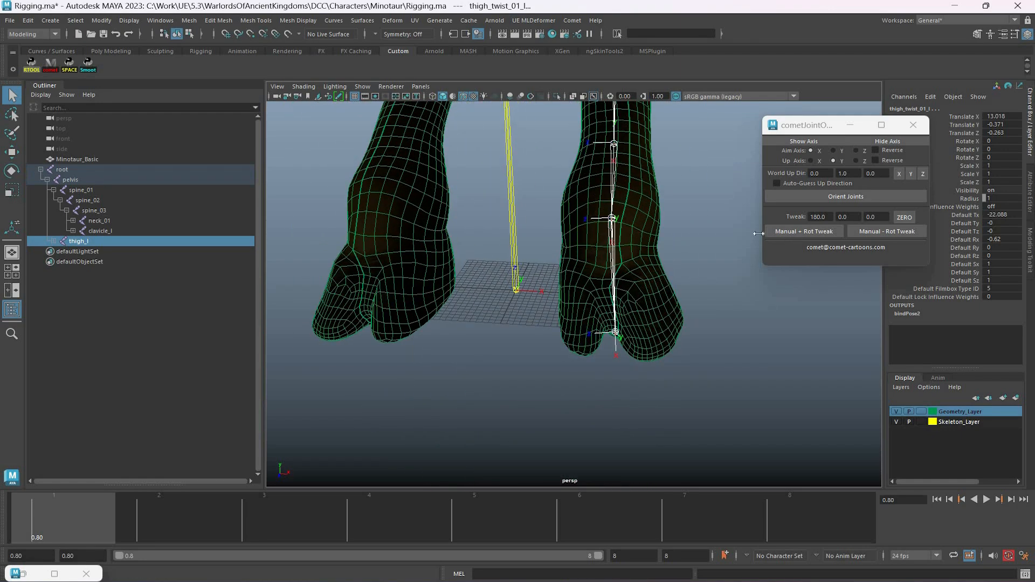
click(616, 237)
click(807, 234)
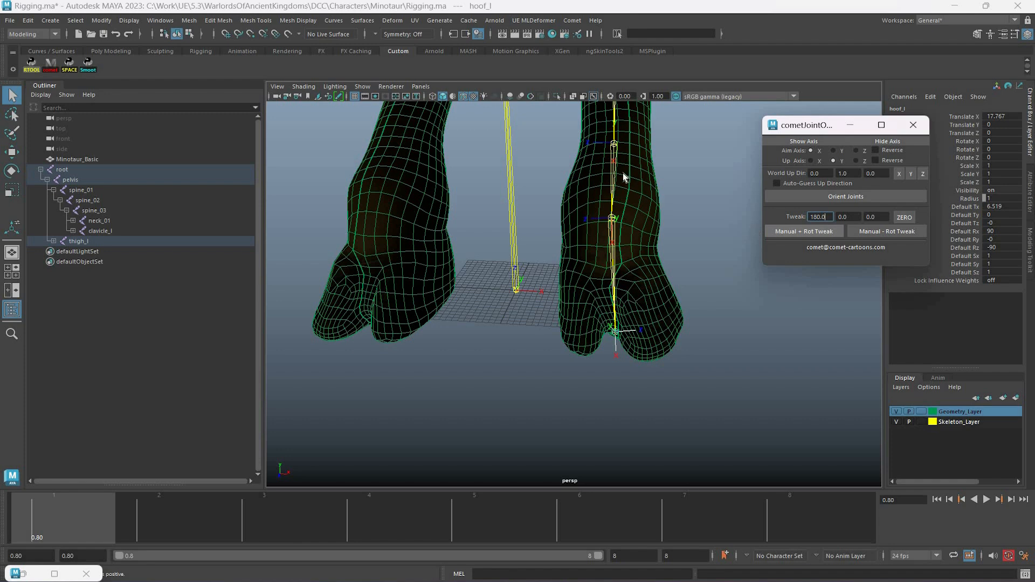
click(615, 168)
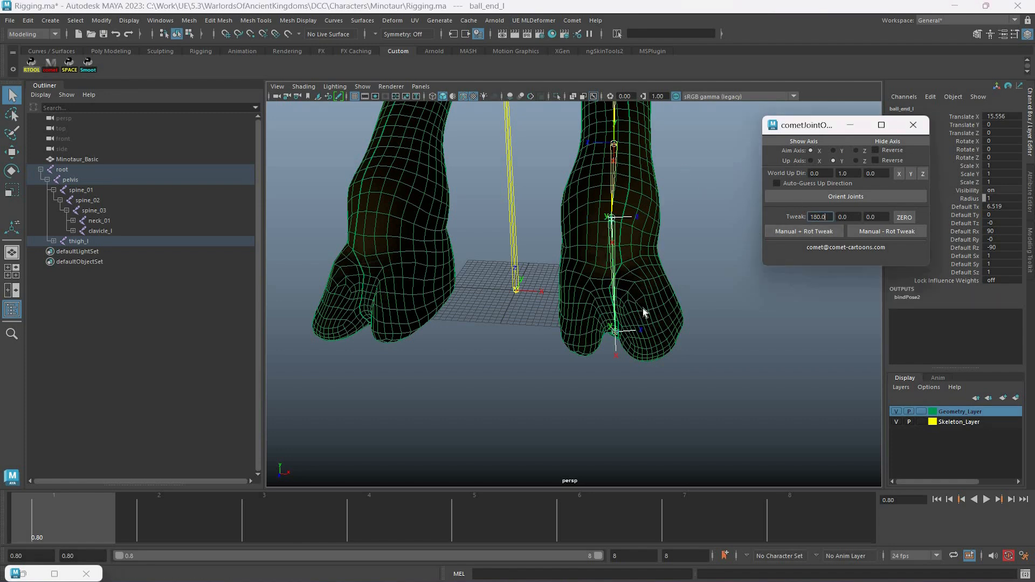
Step: Apply the positive 180 rotation tweak about X to the remaining left leg joints one at a time, working up to thigh_l
click(619, 305)
click(800, 235)
alt+middle_drag(661, 119, 650, 291)
click(607, 252)
click(797, 232)
scroll(625, 132, down, 2)
alt+middle_drag(625, 132, 636, 231)
click(588, 197)
click(800, 232)
alt+middle_drag(652, 152, 650, 235)
click(583, 197)
click(803, 232)
Step: Set the X tweak to 5 and apply the negative rotation tweak to thigh_l repeatedly to adjust its Y axis
alt+drag(661, 244, 604, 233)
alt+drag(639, 235, 613, 296)
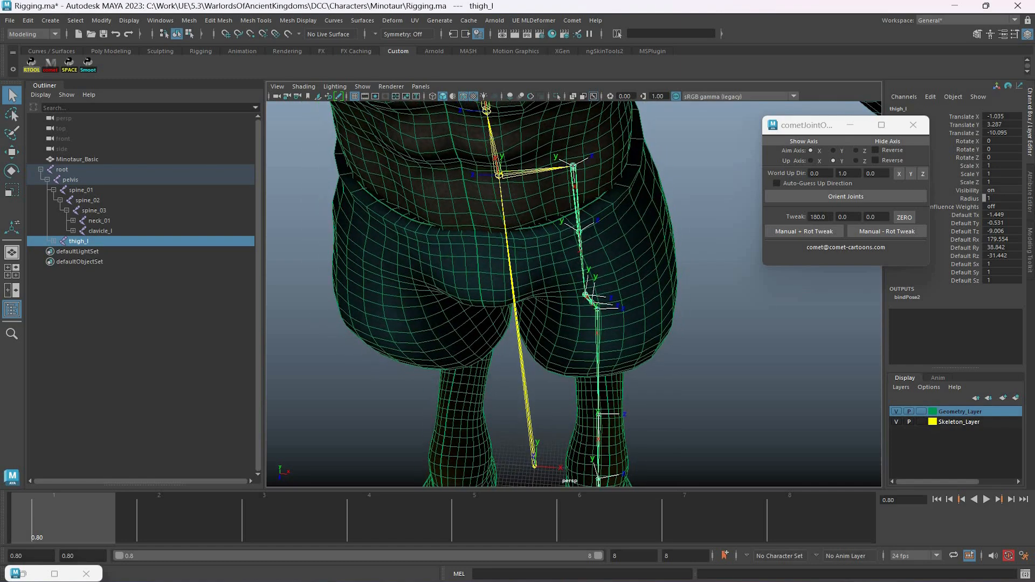
text(5)
click(871, 230)
click(871, 229)
click(871, 230)
click(871, 229)
click(872, 230)
click(871, 230)
click(871, 229)
click(871, 230)
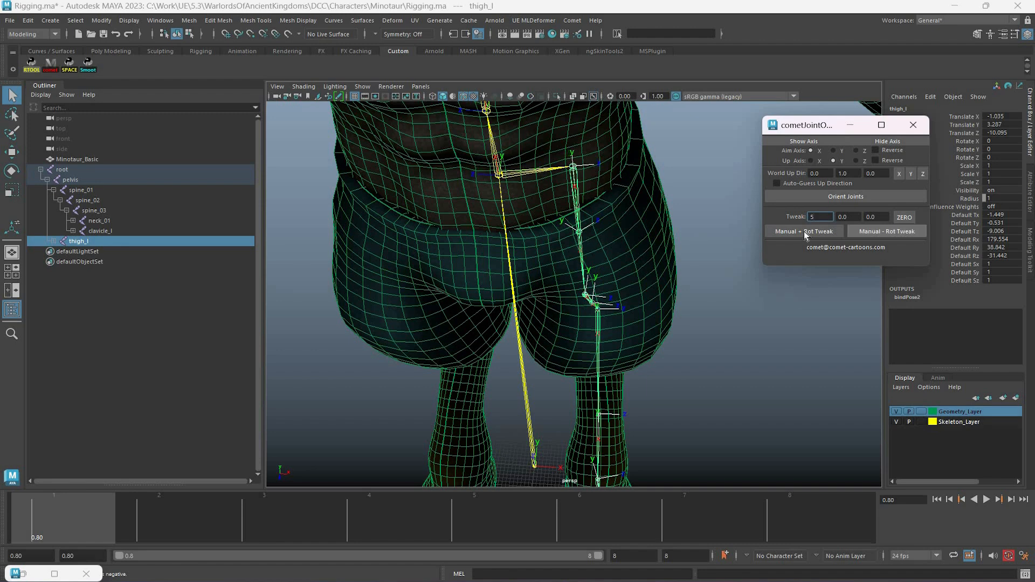
Step: Orient the thigh_twist_01_l joint with aim axis X and up axis Y, undoing the accidental mesh selection
click(817, 197)
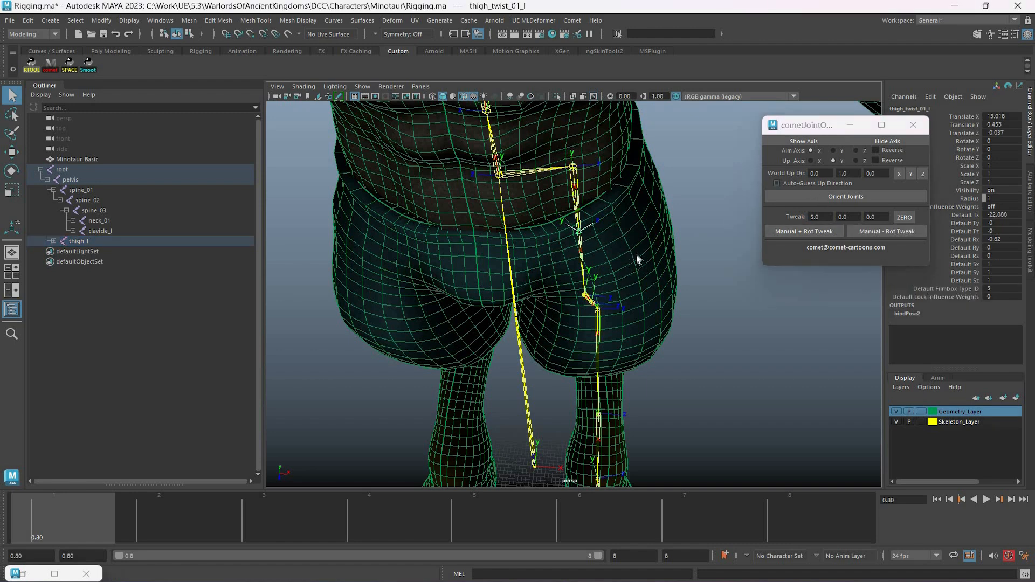
click(582, 248)
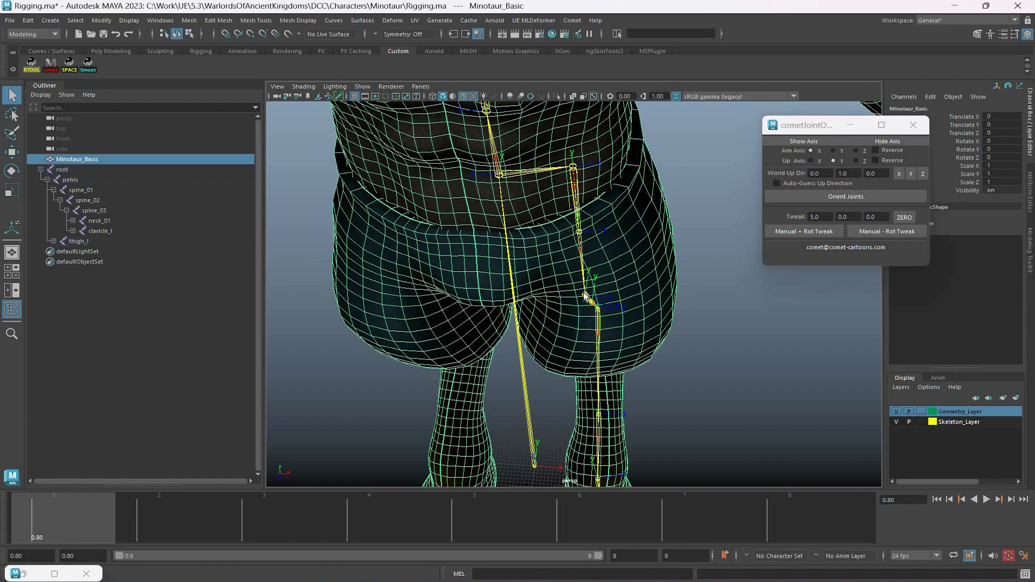
alt+drag(599, 293, 610, 244)
key(ctrl+z)
key(ctrl+z)
key(ctrl+z)
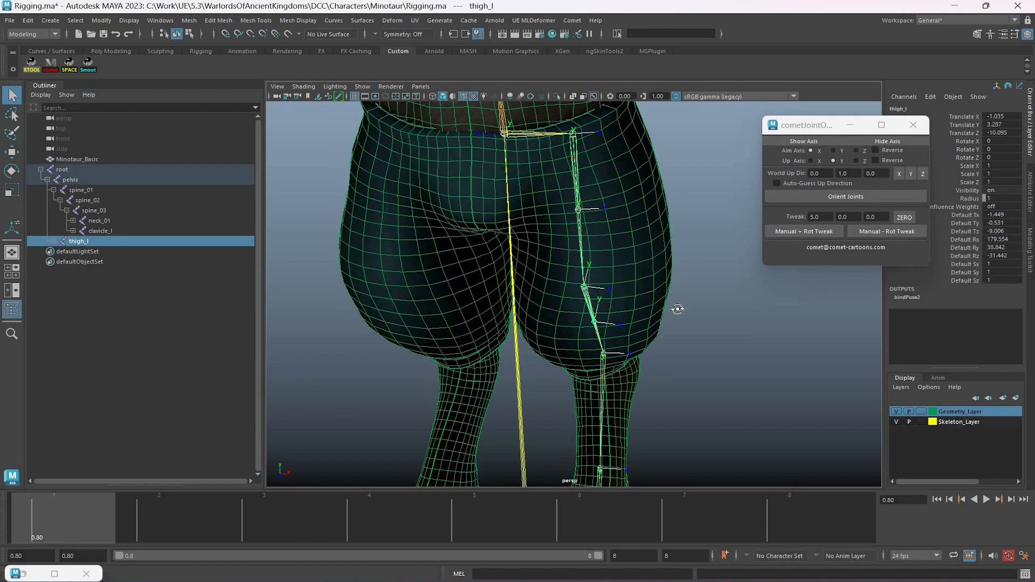
Step: Apply the positive 5 rotation tweak about X to calf_l several times
alt+drag(854, 232, 832, 231)
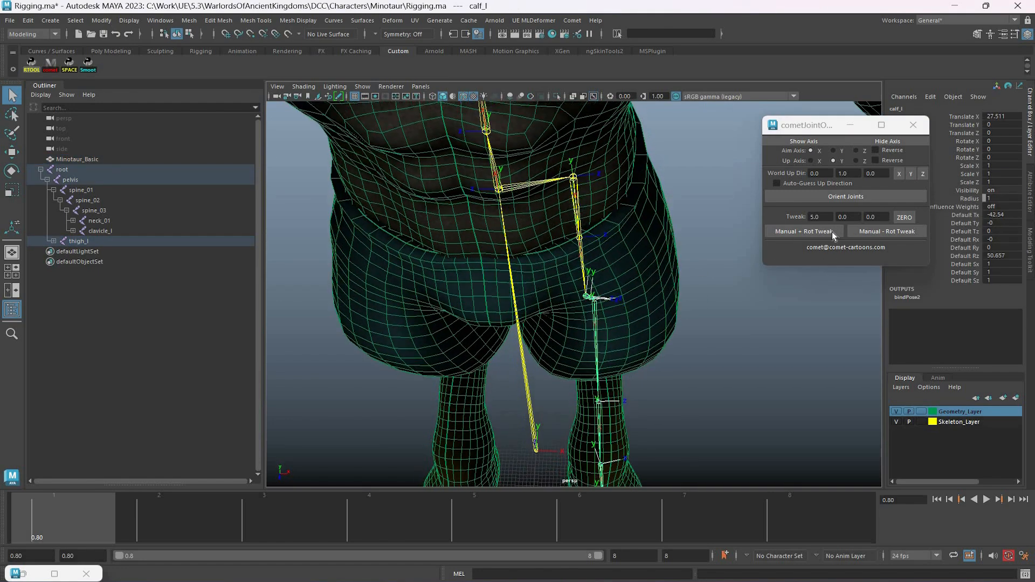
click(832, 232)
click(832, 231)
click(833, 231)
Step: Orient the calf_twist_01_l joint with aim axis X and up axis Y
alt+drag(623, 329, 826, 197)
click(603, 381)
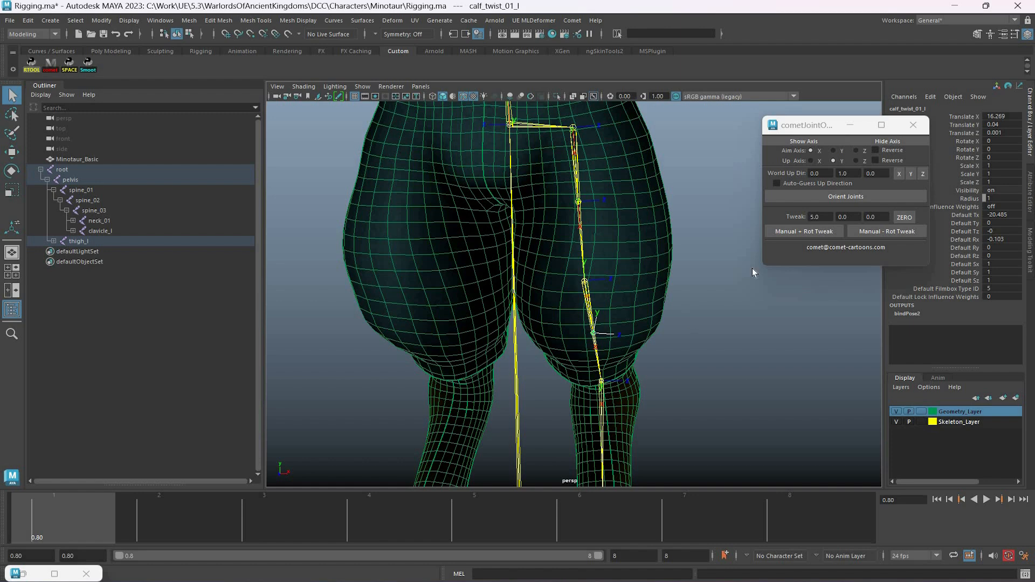
click(820, 197)
Step: Orient the foot_l joint and apply the positive 180 rotation tweak about X to it
click(602, 381)
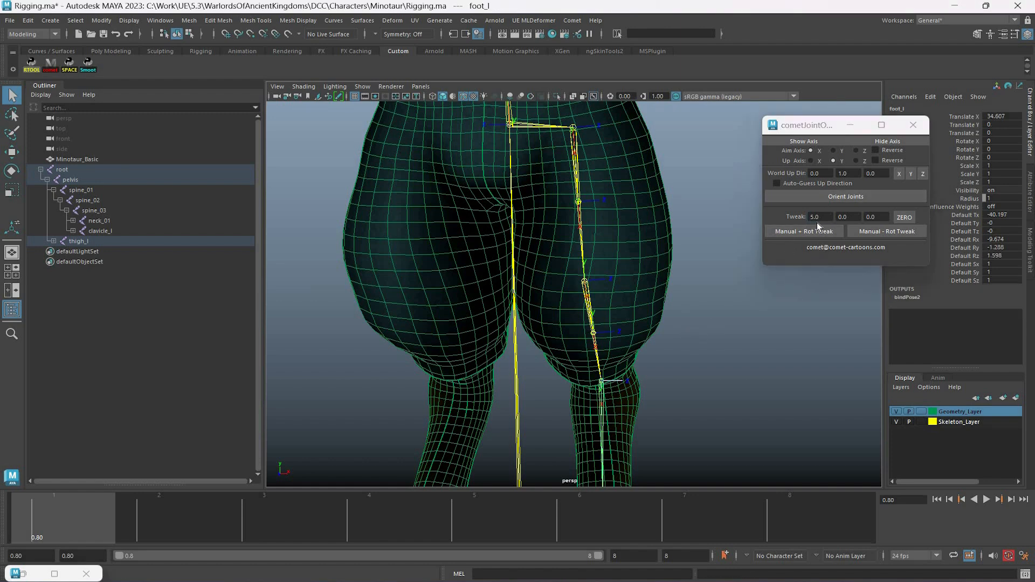
click(816, 198)
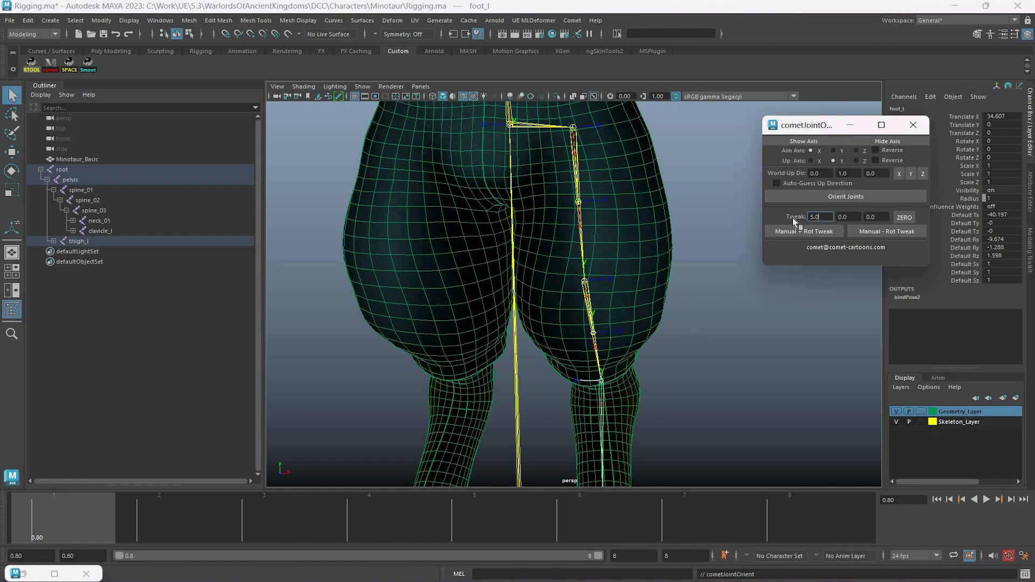
drag(822, 218, 805, 231)
text(180)
click(818, 231)
Step: Set the X tweak to 5, apply the negative rotation tweak to foot_l, and undo the last change
alt+drag(750, 243, 872, 229)
text(6)
click(886, 232)
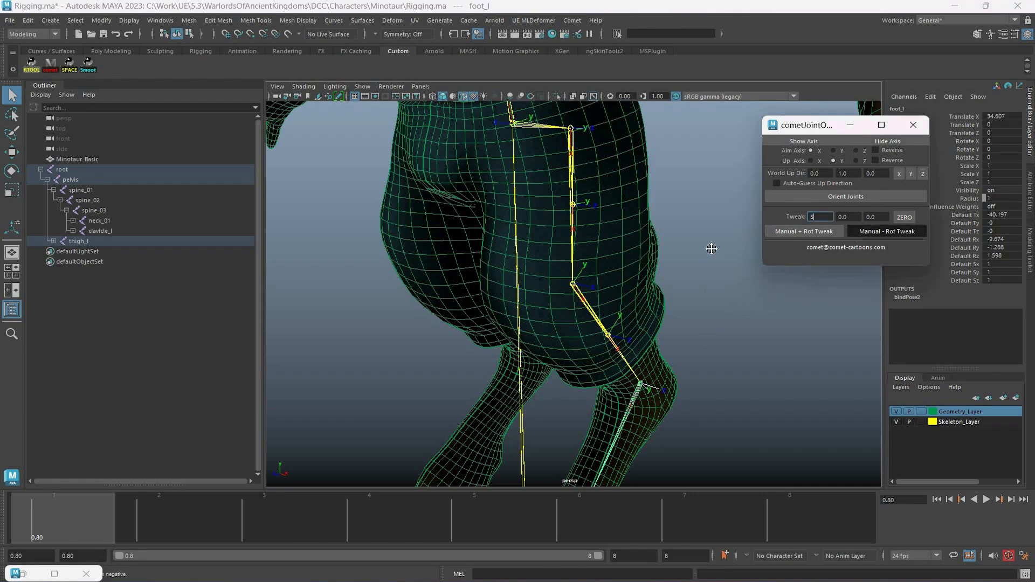
alt+drag(748, 338, 785, 328)
key(ctrl+z)
alt+drag(743, 355, 648, 315)
alt+drag(656, 243, 604, 337)
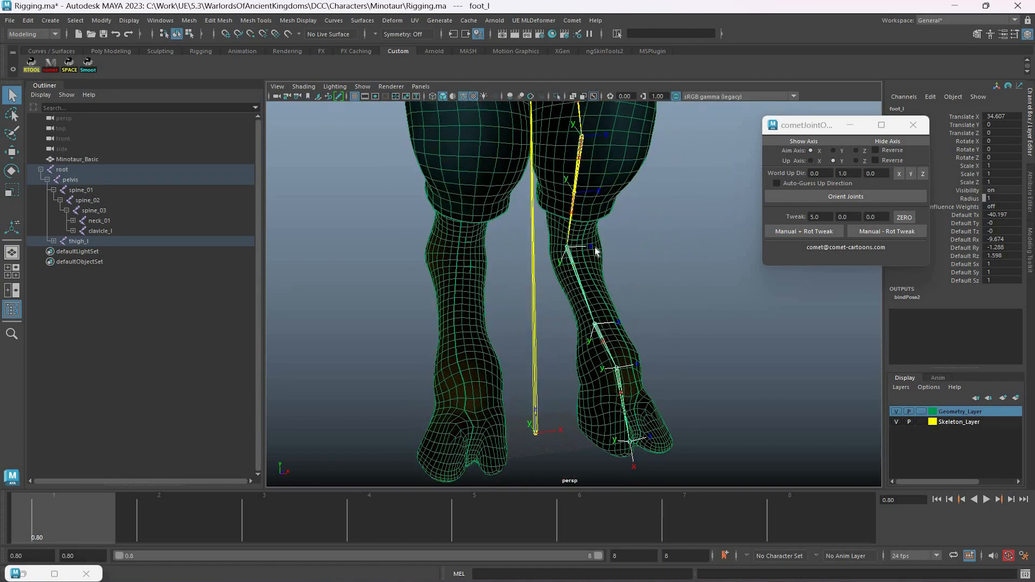
Step: Undo the accidental mesh selection and select thigh_l with its whole hierarchy
click(576, 209)
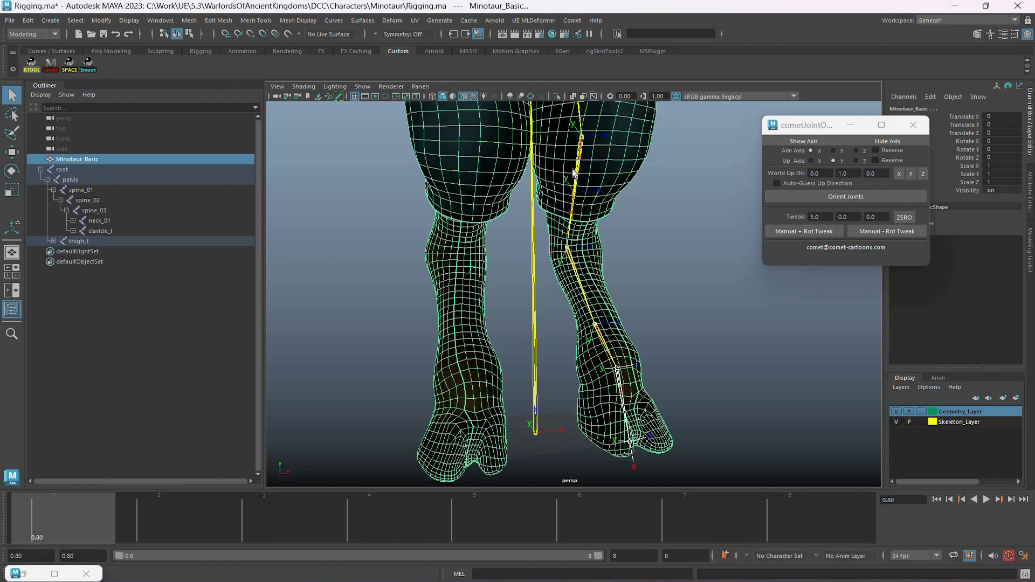
alt+drag(573, 170, 566, 193)
scroll(565, 193, down, 2)
key(ctrl+z)
key(ctrl+z)
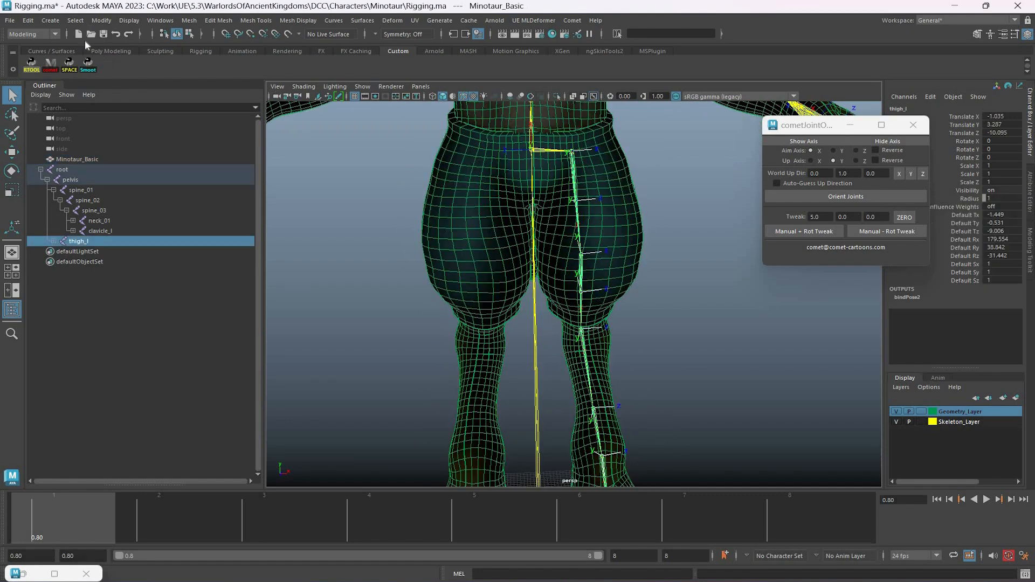
click(76, 21)
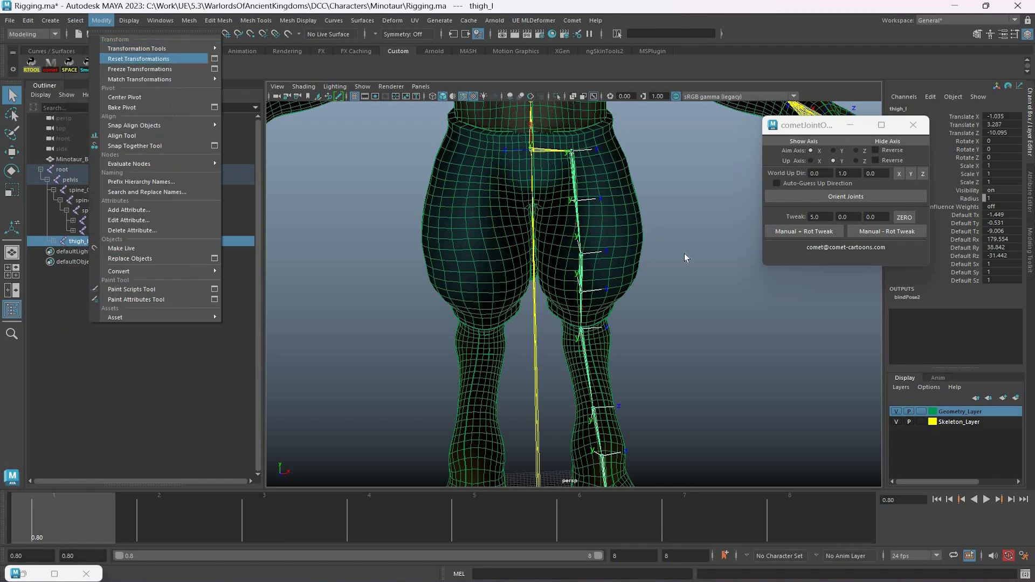
click(106, 69)
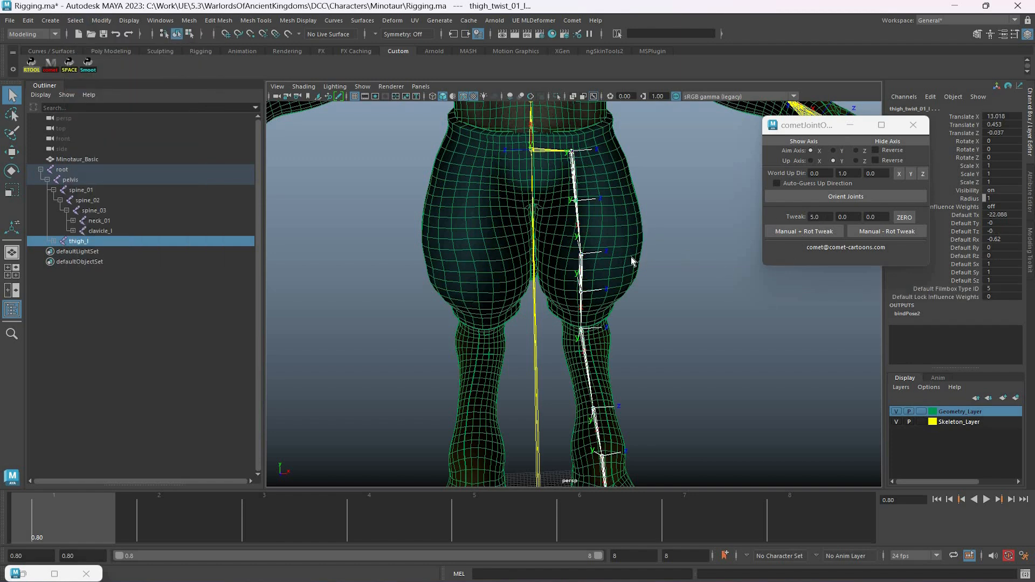
Step: Try the positive 5 rotation tweak about X on the whole left leg hierarchy
drag(822, 217, 590, 245)
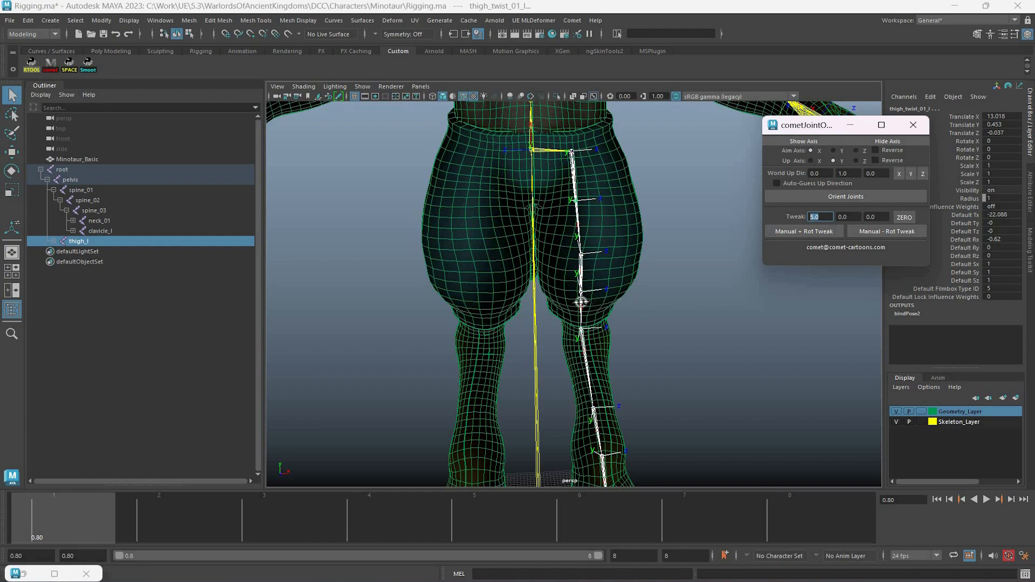
alt+drag(580, 302, 775, 250)
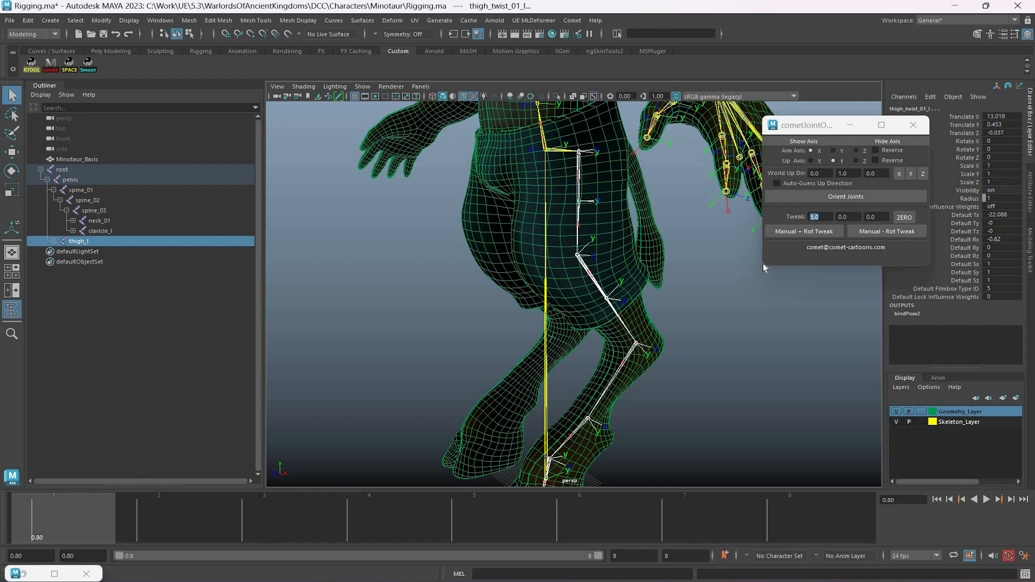
click(816, 233)
key(ctrl+z)
click(795, 234)
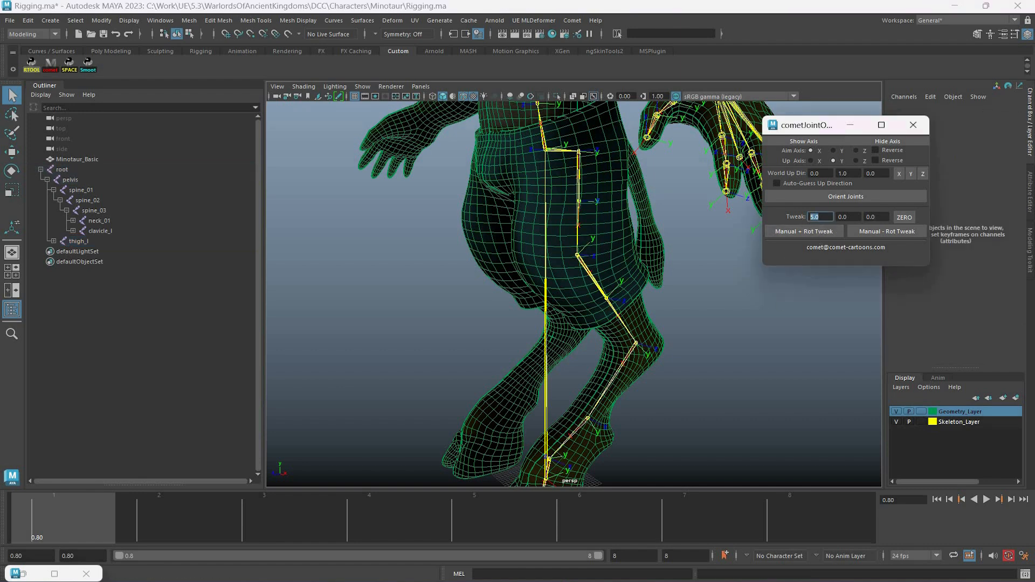
Step: Set the rotation tweak values to 0 about X and 180 about Z
text(0)
key(Return)
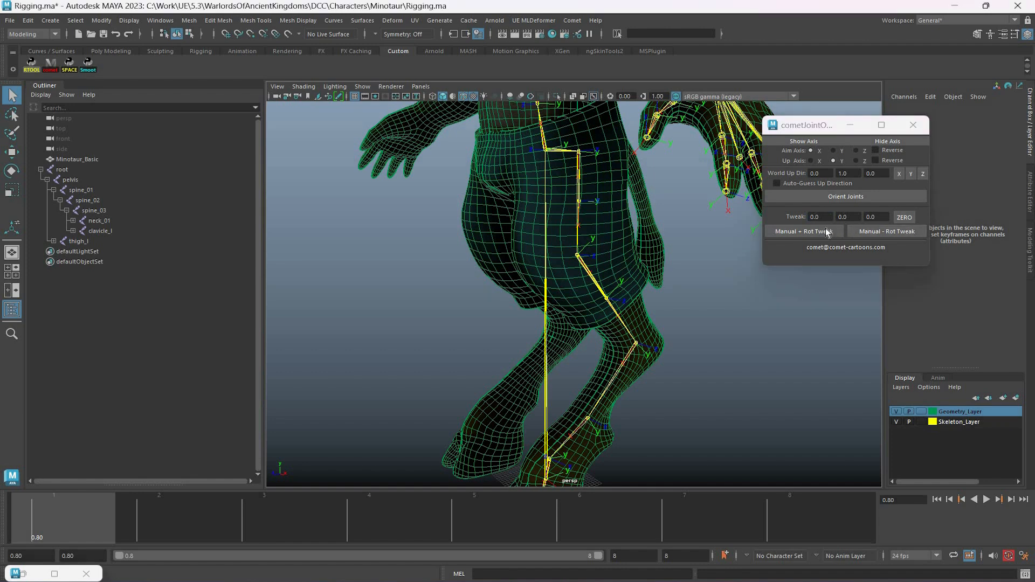
text(180)
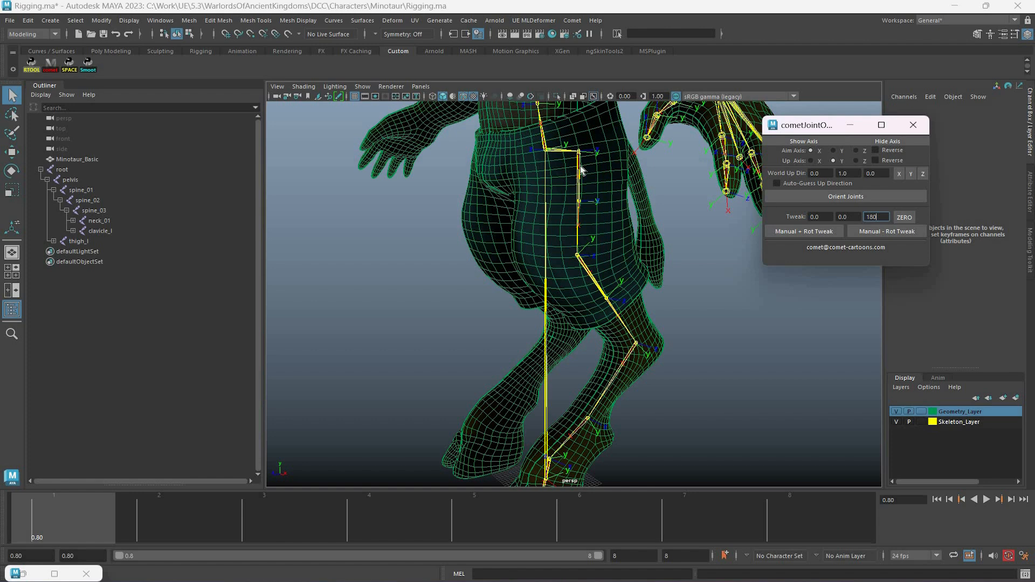
Step: Select thigh_l with its whole hierarchy and set the rotation tweak to 180 about Y and 0 about Z
click(103, 60)
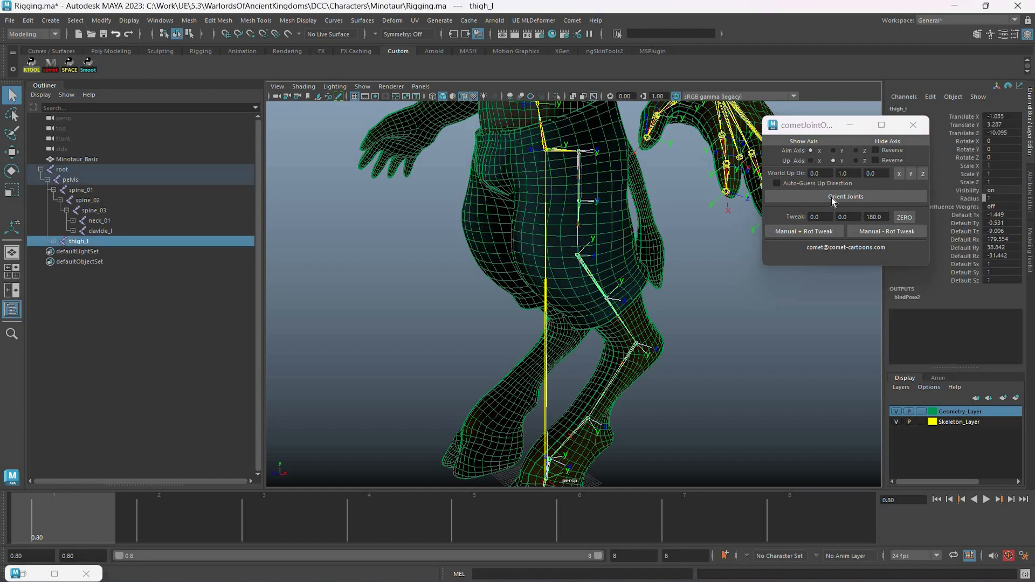
click(76, 21)
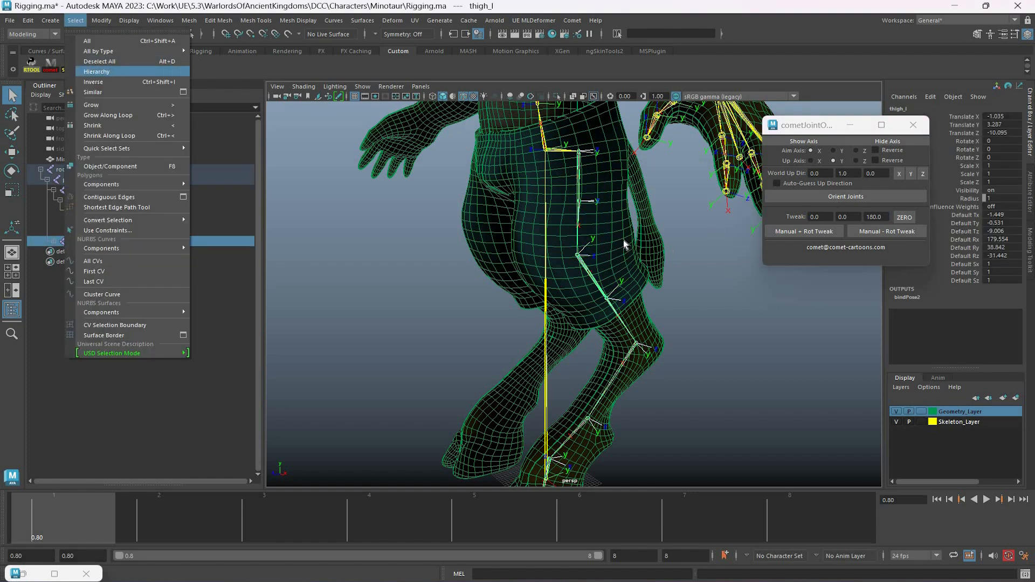
click(89, 71)
alt+drag(667, 202, 615, 230)
alt+middle_drag(636, 237, 637, 268)
click(882, 217)
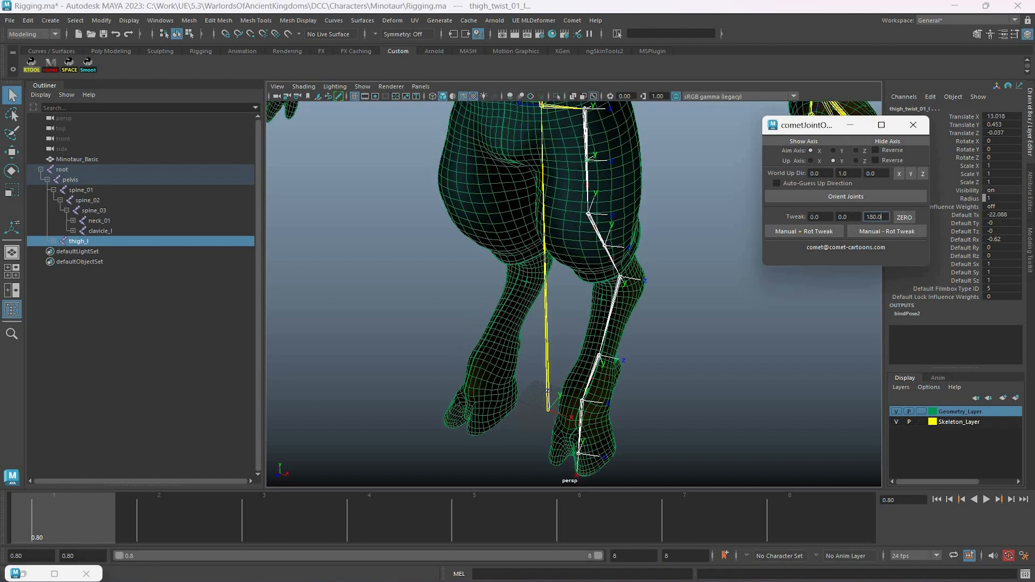
click(852, 217)
text(180.0)
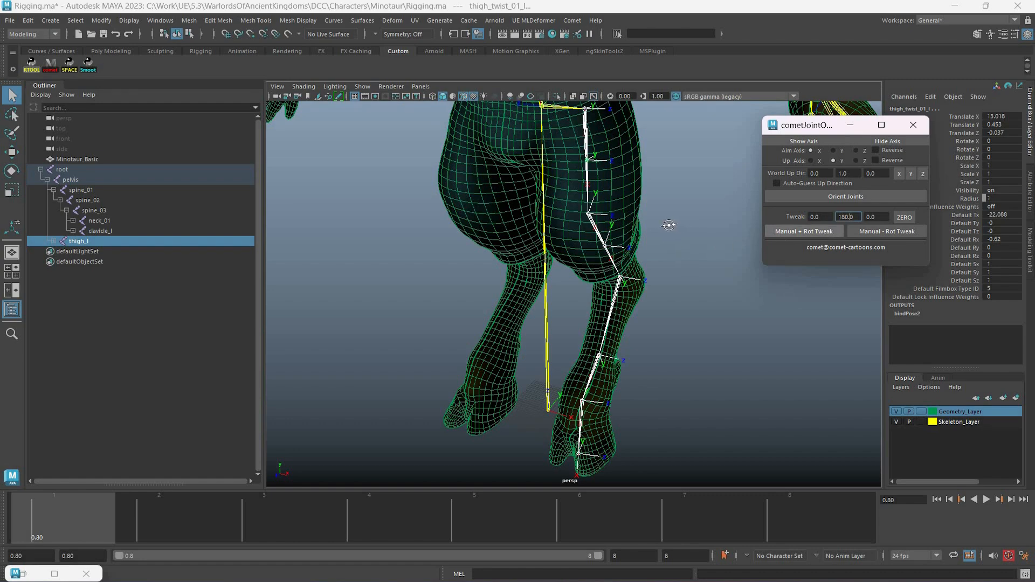
Step: Inspect the joint axes along the left leg and up through the torso
alt+drag(598, 388, 568, 310)
alt+right_drag(567, 310, 562, 275)
alt+middle_drag(562, 275, 559, 315)
alt+right_drag(559, 314, 585, 244)
alt+middle_drag(585, 243, 512, 302)
alt+right_drag(512, 302, 572, 298)
alt+drag(571, 298, 570, 283)
alt+right_drag(570, 283, 568, 195)
alt+middle_drag(568, 195, 588, 249)
alt+right_drag(588, 250, 582, 206)
alt+middle_drag(623, 261, 601, 215)
Step: Select the upperarm_l joint and inspect the joint axes along the left arm
click(579, 236)
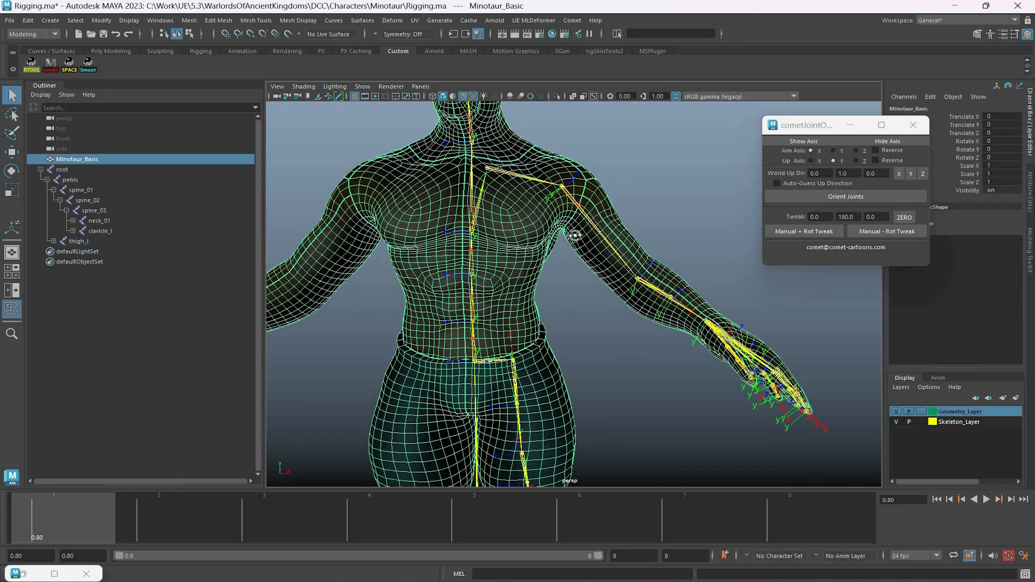
click(596, 230)
alt+drag(555, 253, 162, 305)
alt+drag(517, 280, 612, 319)
key(f)
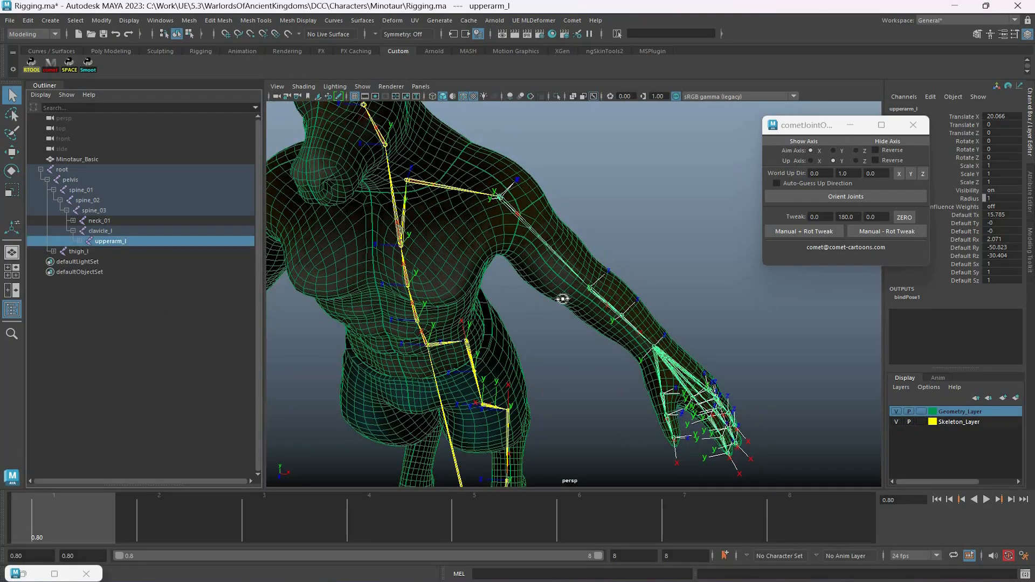
alt+drag(558, 278, 609, 296)
scroll(531, 288, up, 3)
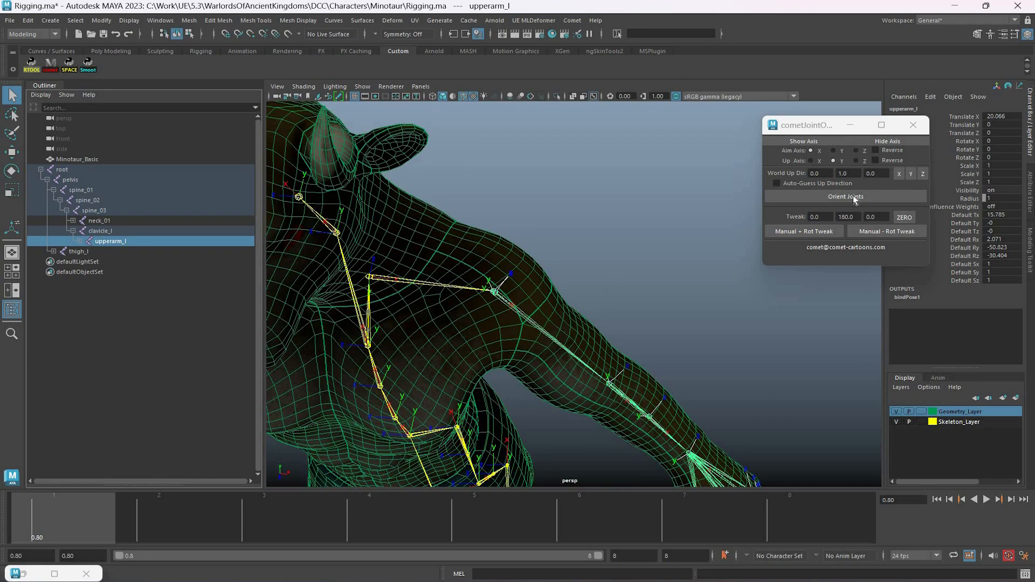
Step: Try to orient the upperarm_l joint with aim axis X and up axis Y
click(853, 196)
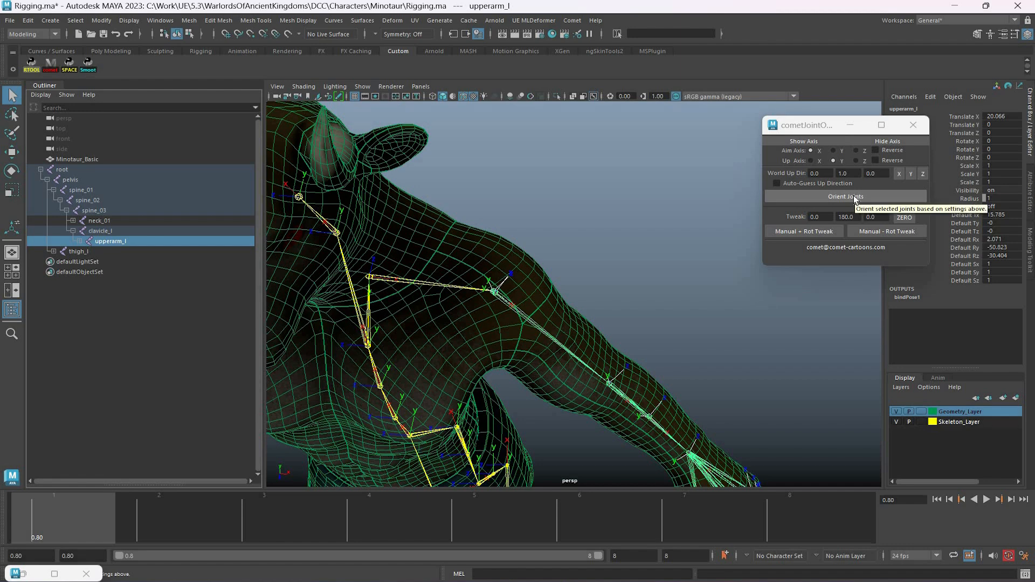
click(853, 196)
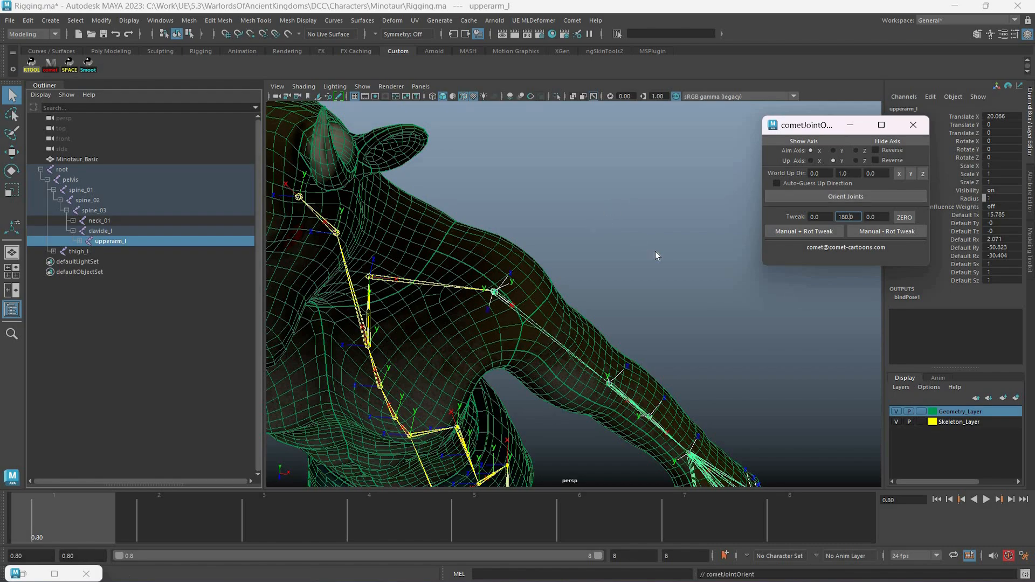
scroll(620, 243, up, 8)
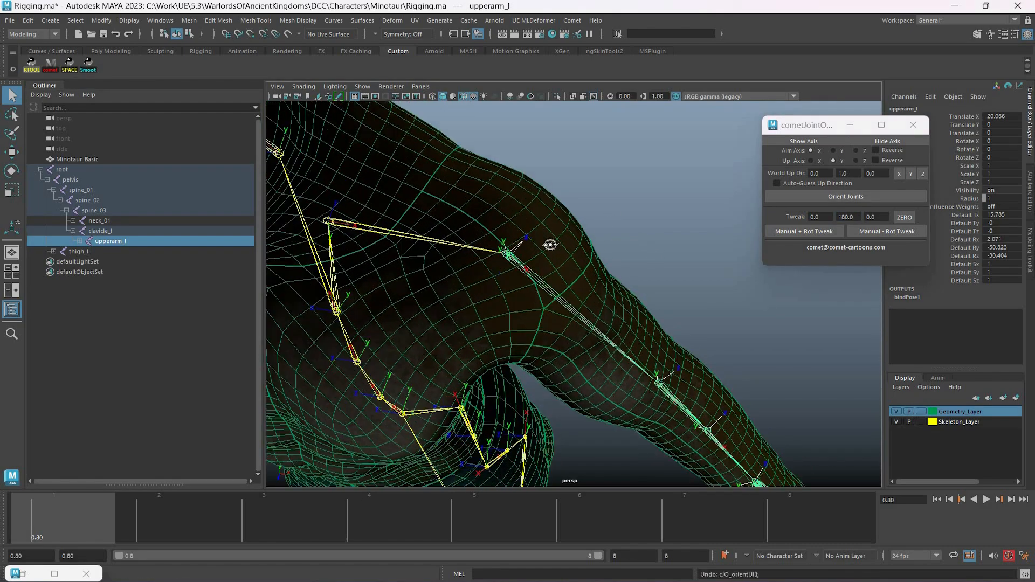
Step: Inspect the positions and axes of upperarm_twist_01_l and lowerarm_l with the Move tool active
alt+drag(599, 238, 722, 280)
key(f)
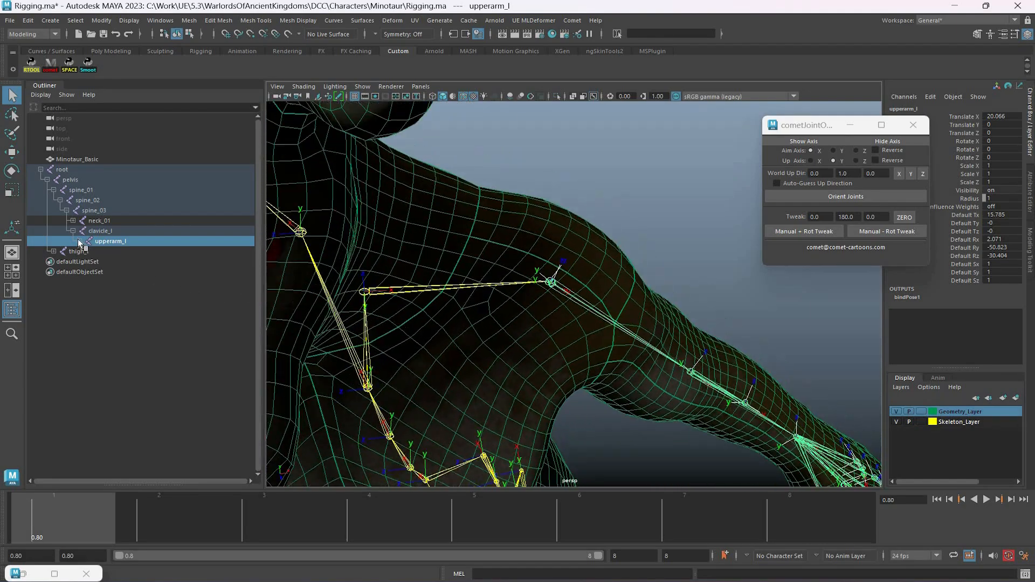
click(127, 261)
key(w)
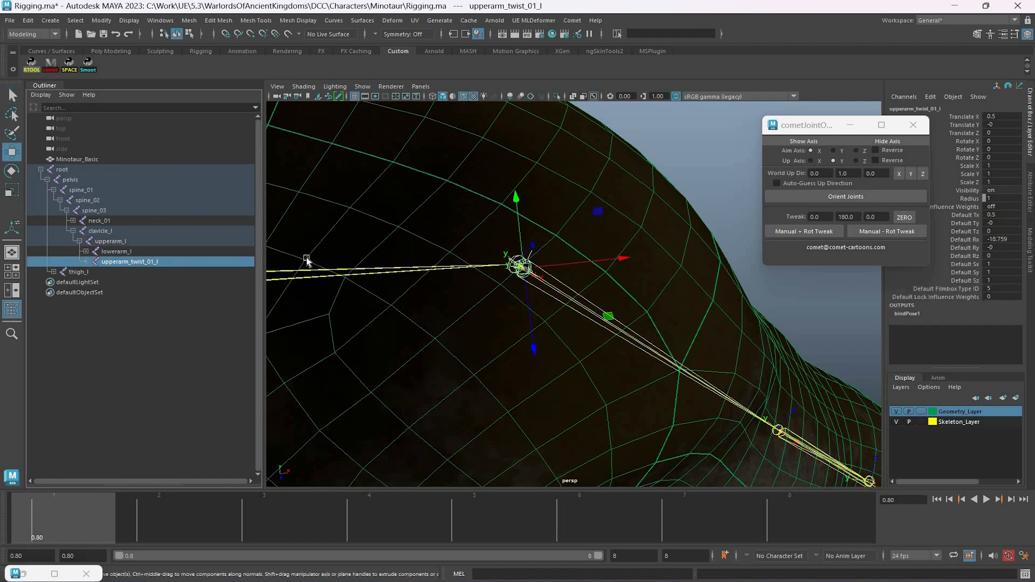
click(137, 252)
scroll(536, 274, down, 5)
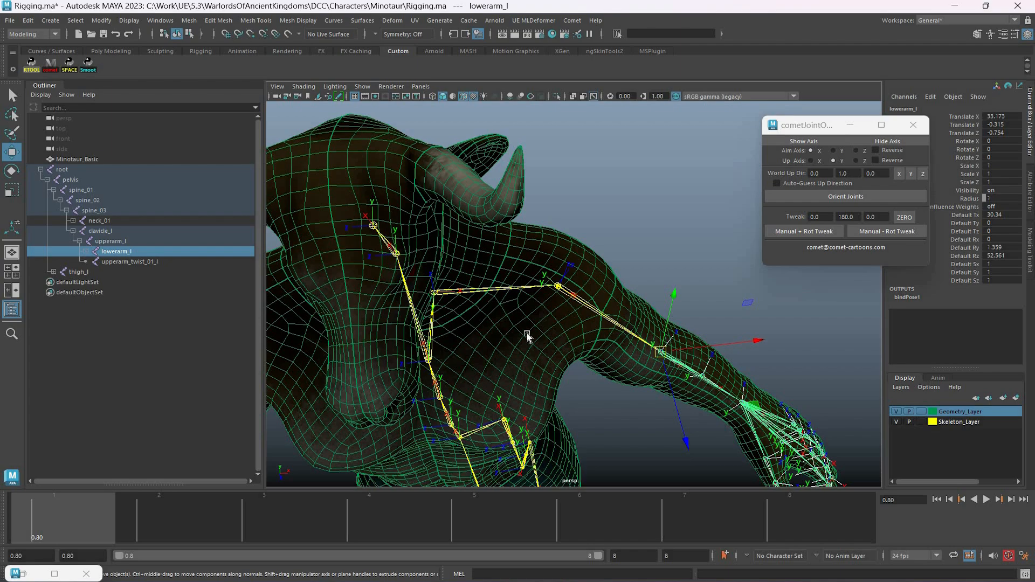
Step: Align the Move manipulator with upperarm_l's own axes and orient the joint with aim X and up Y
key(Up)
scroll(521, 327, up, 8)
key(w)
drag(526, 334, 484, 319)
mouse_move(626, 282)
alt+mouse_down()
mouse_move(618, 271)
mouse_move(628, 267)
alt+mouse_up()
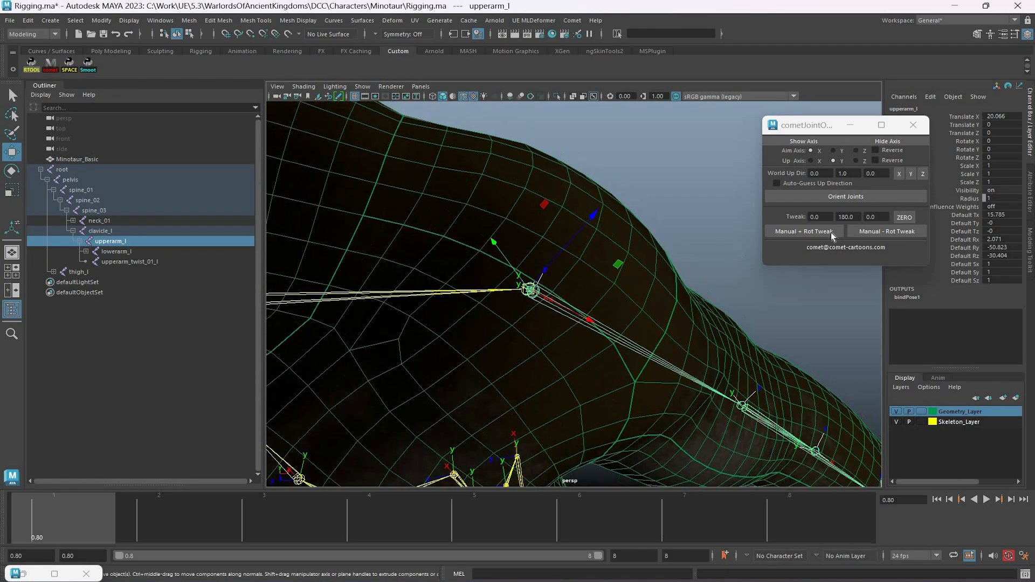
click(865, 198)
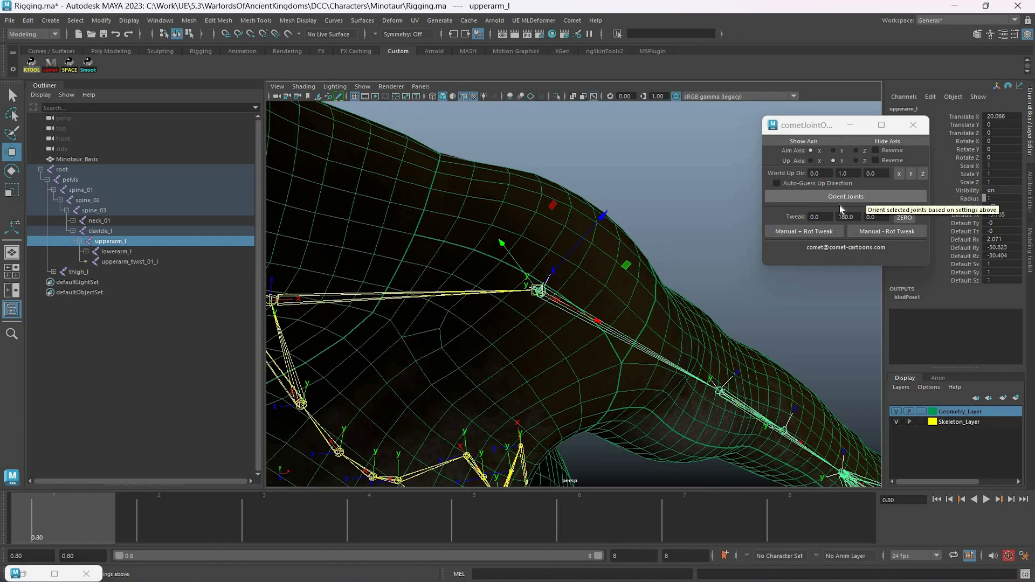
Step: Orient the upperarm_l joint, set the rotation tweak to X 90 and Y 0, and apply it in the positive direction
click(862, 197)
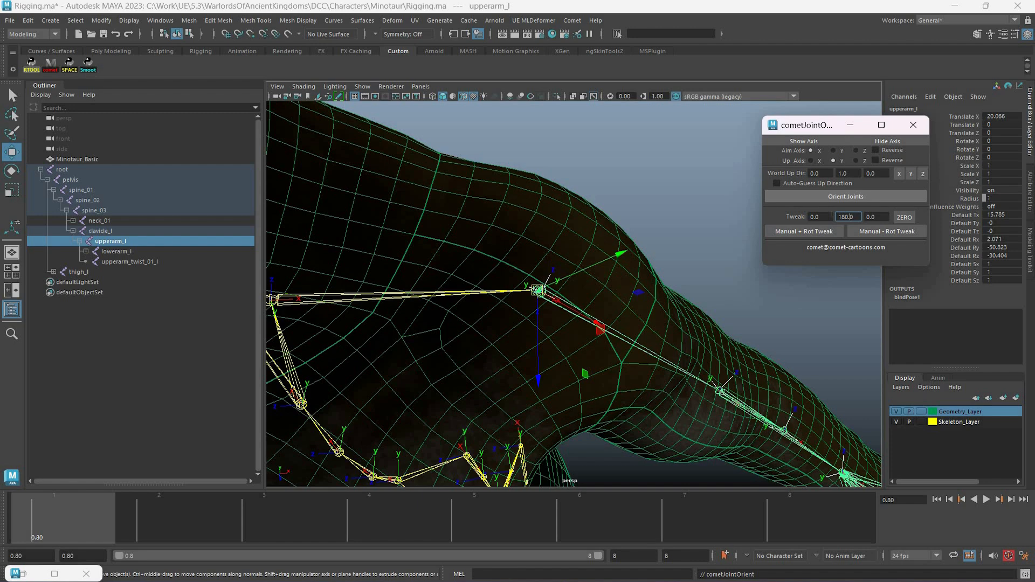
double_click(845, 217)
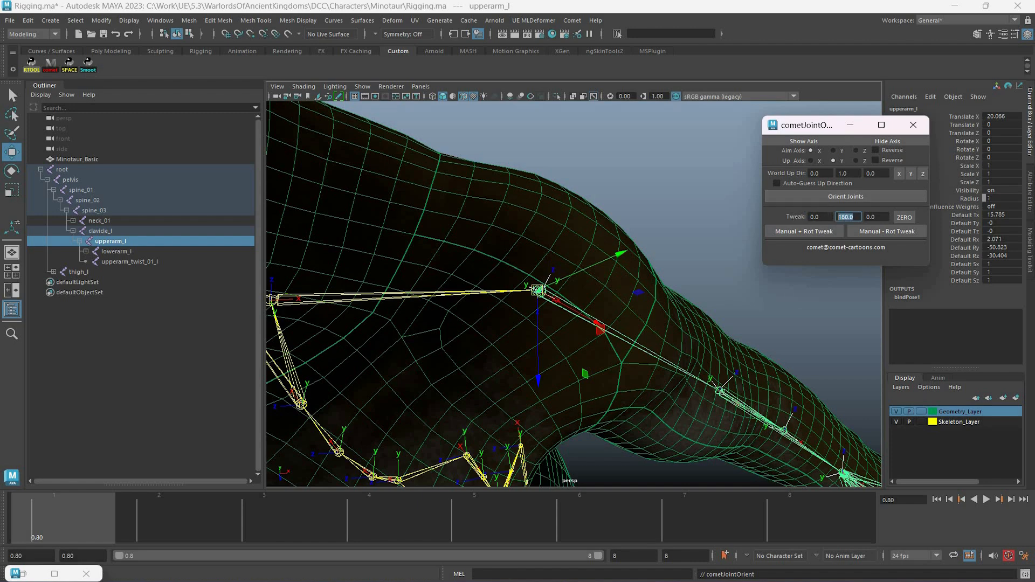
key(shift+Tab)
text(90)
click(825, 234)
Step: Orient the upperarm_twist_01_l joint and move it along the upper arm to a Translate X of about 13.134
click(833, 196)
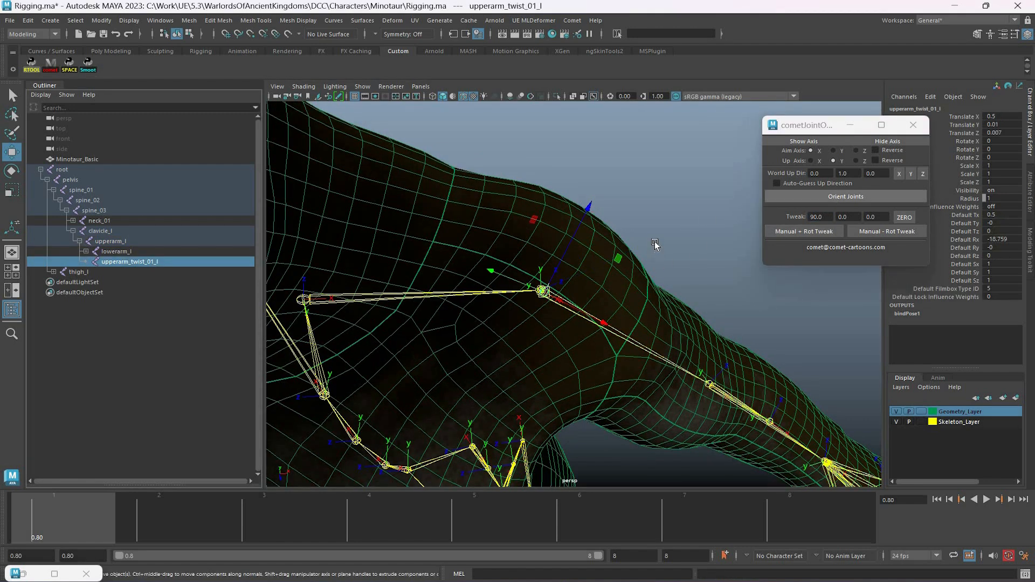
alt+drag(643, 274, 664, 300)
middle_drag(672, 253, 638, 242)
mouse_move(639, 242)
alt+mouse_down()
mouse_move(647, 231)
mouse_move(639, 254)
alt+mouse_up()
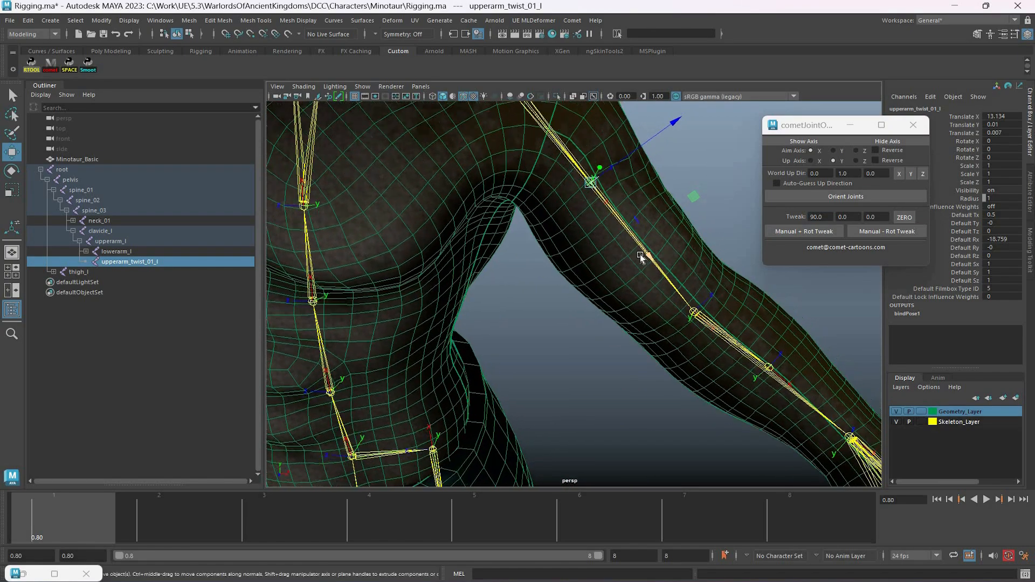
Step: Orient the lowerarm_l joint with aim X and up Y, and apply the positive 90-degree X rotation tweak
alt+drag(643, 332, 720, 233)
key(q)
click(645, 333)
key(w)
click(839, 196)
click(823, 232)
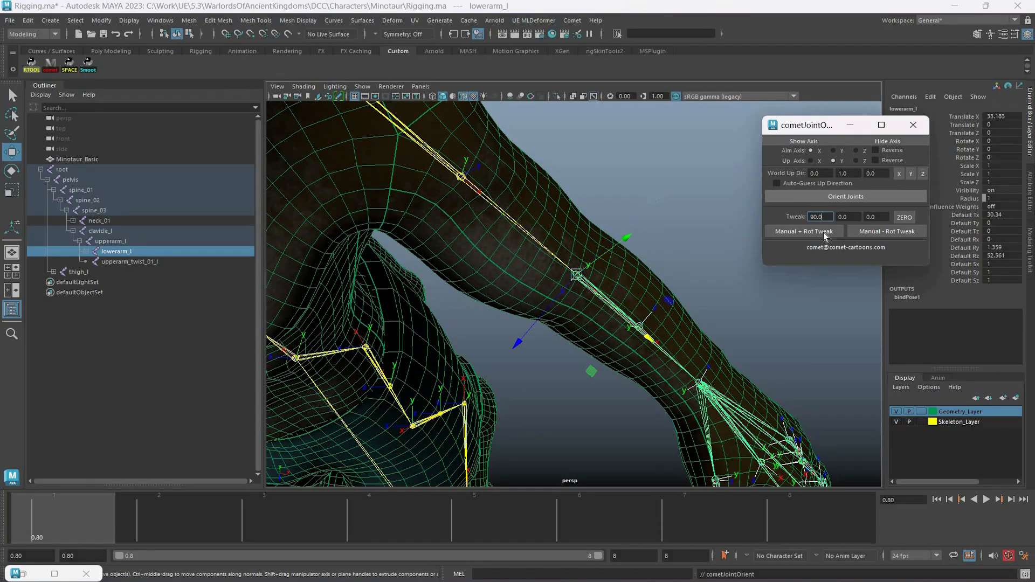
key(ctrl+z)
click(817, 231)
Step: Try a 45-degree X rotation tweak on lowerarm_l in the negative and the positive direction
alt+drag(717, 232, 743, 288)
drag(828, 217, 724, 255)
text(45)
click(869, 232)
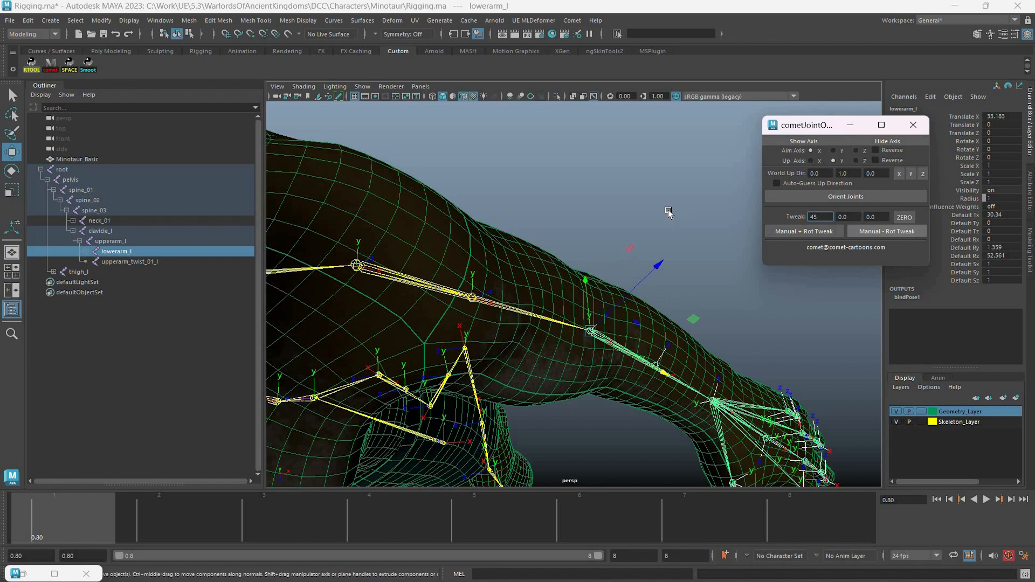
alt+drag(607, 224, 426, 231)
click(831, 232)
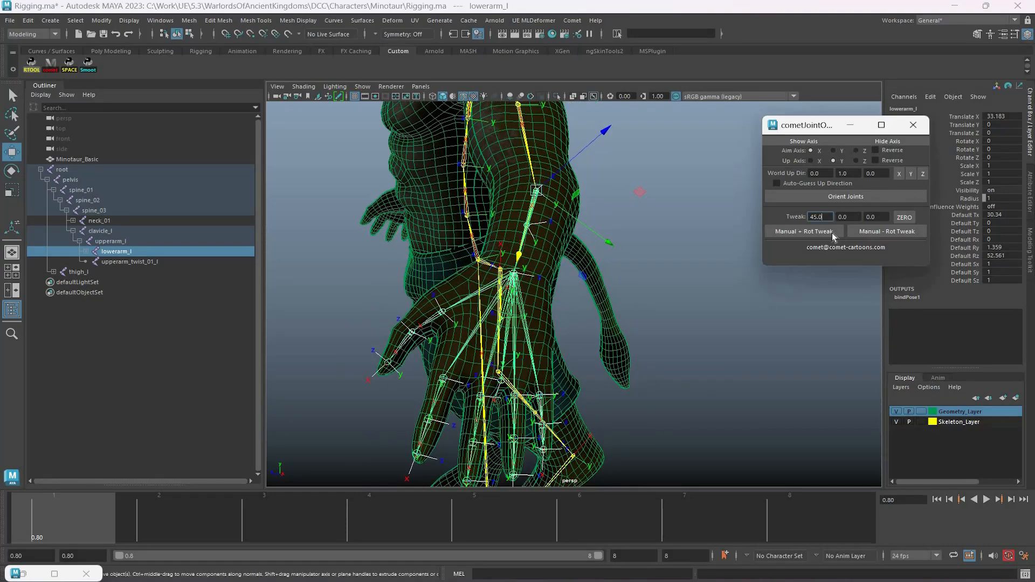
Step: Set the X rotation tweak to 5 and fine-tune the lowerarm_l joint's roll with it
drag(825, 217, 744, 226)
text(5)
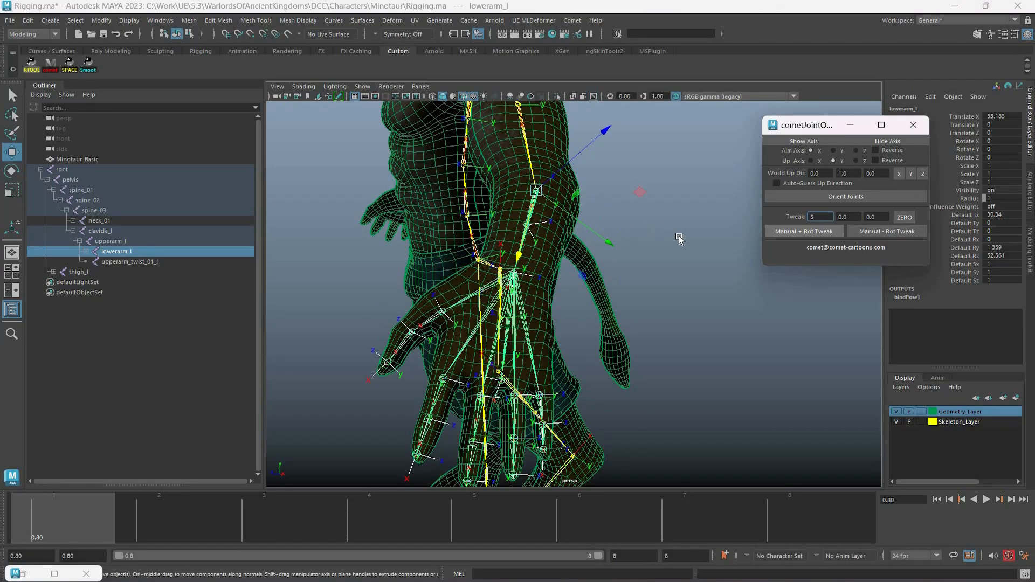
click(809, 234)
alt+drag(744, 232, 866, 235)
click(867, 231)
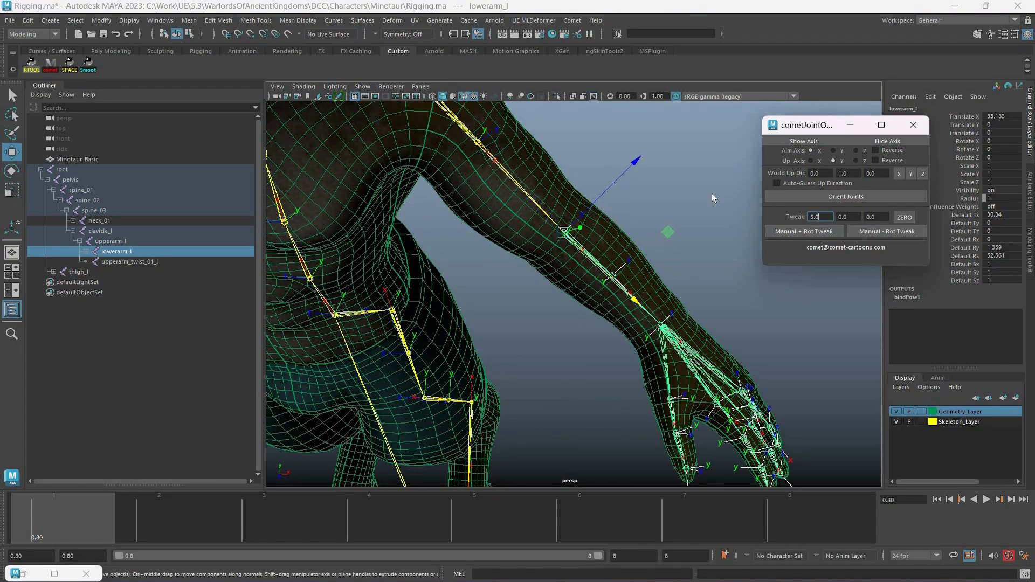
Step: Orient the lowerarm_twist_01_l joint and move it along the forearm to a Translate X of about 11.504
alt+drag(712, 193, 817, 192)
alt+right_drag(817, 192, 836, 190)
key(q)
click(607, 200)
click(839, 196)
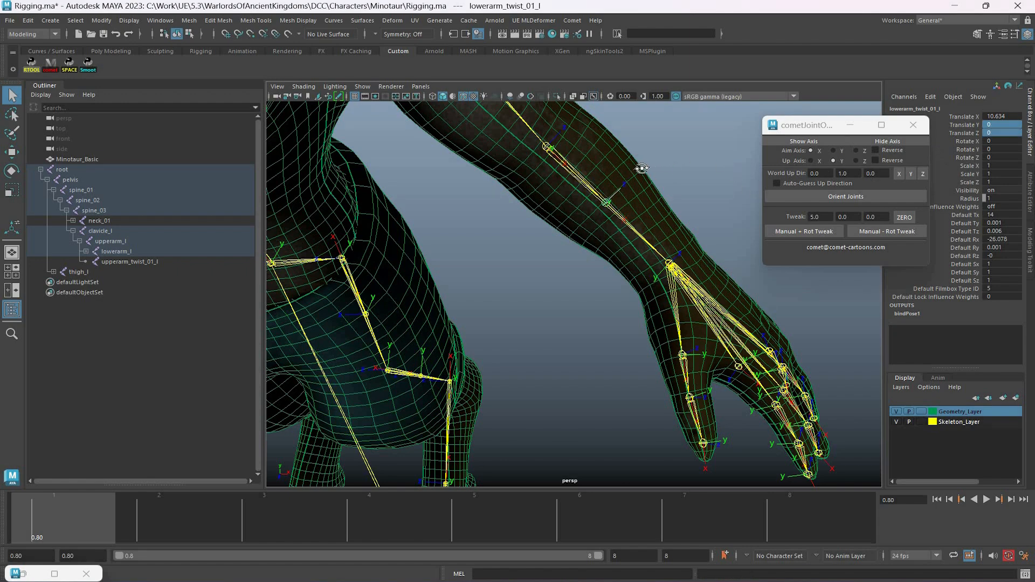
alt+drag(604, 218, 664, 228)
key(w)
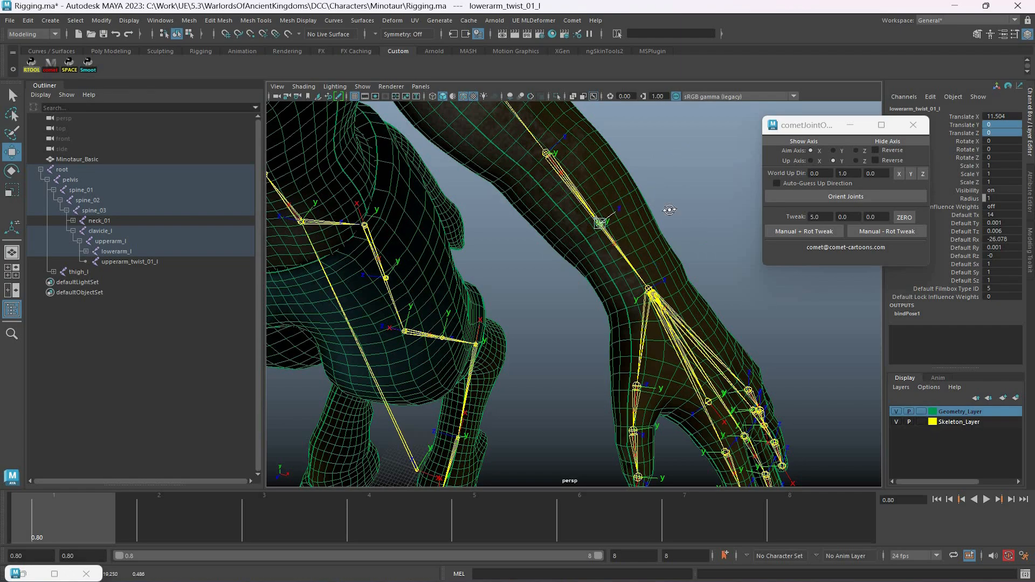
Step: Select the hand_l joint, inspect its axes at the wrist, and undo its last orientation
alt+middle_drag(625, 202, 618, 119)
alt+drag(618, 119, 668, 127)
key(q)
click(624, 243)
alt+drag(631, 240, 757, 237)
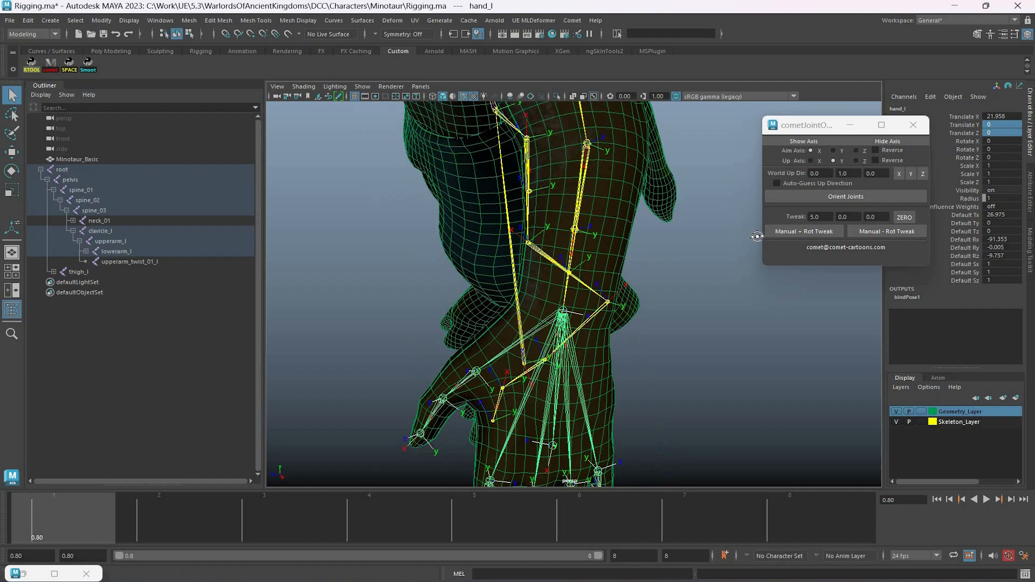
alt+drag(663, 237, 729, 260)
alt+right_drag(613, 201, 702, 280)
alt+middle_drag(702, 281, 675, 270)
alt+right_drag(675, 271, 633, 183)
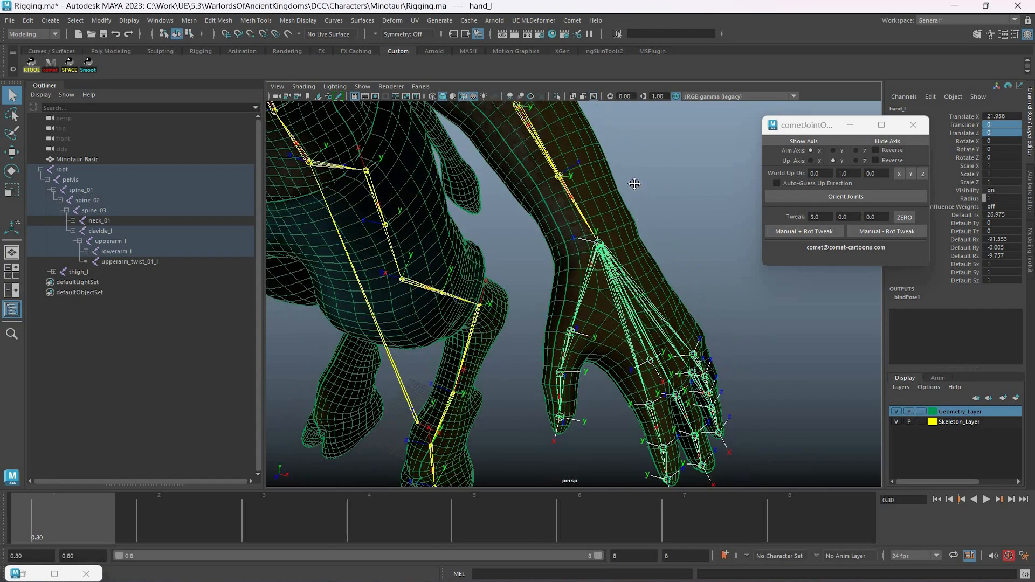
alt+drag(633, 183, 619, 212)
alt+right_drag(619, 212, 601, 201)
scroll(602, 201, down, 5)
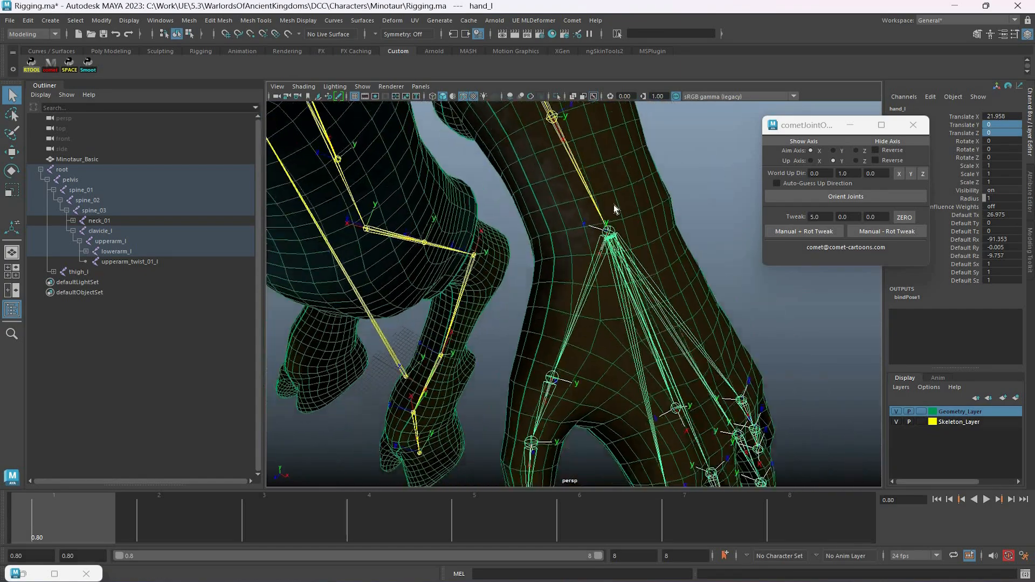
key(ctrl+z)
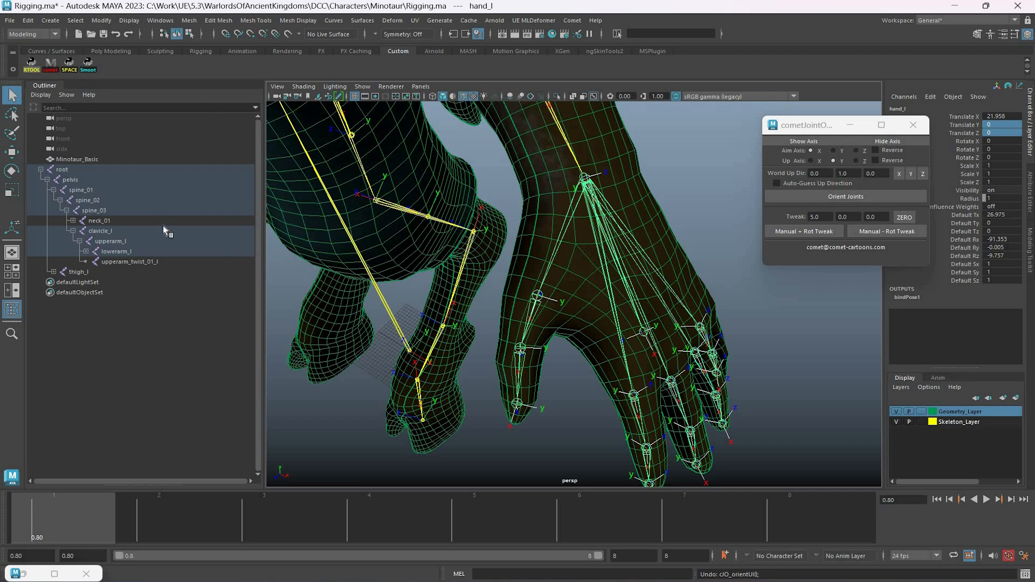
Step: Reorder hand_l's child joints in the Outliner so middle_01_l comes first, followed by index_01_l and thumb_01_l
key(f)
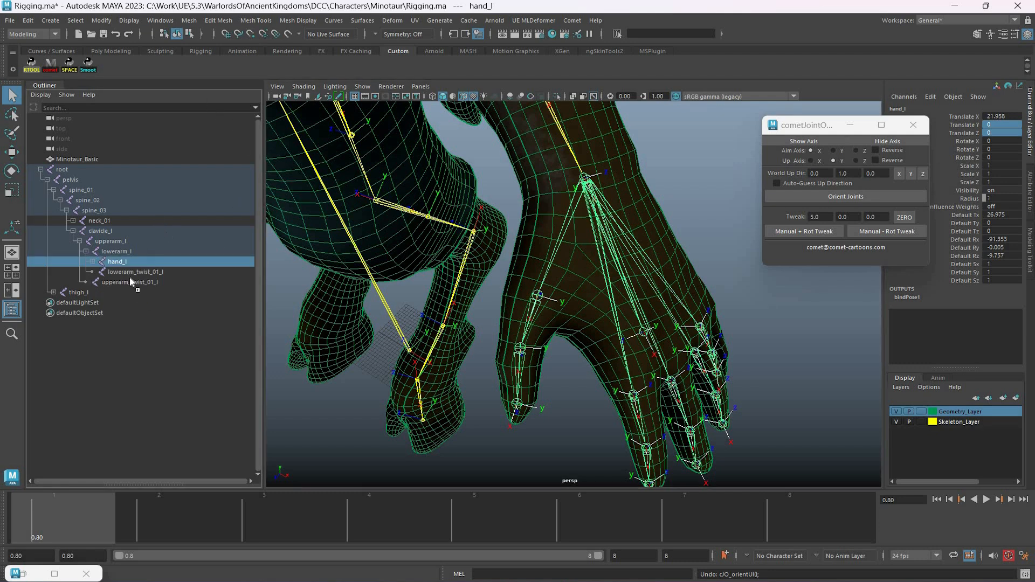
click(160, 281)
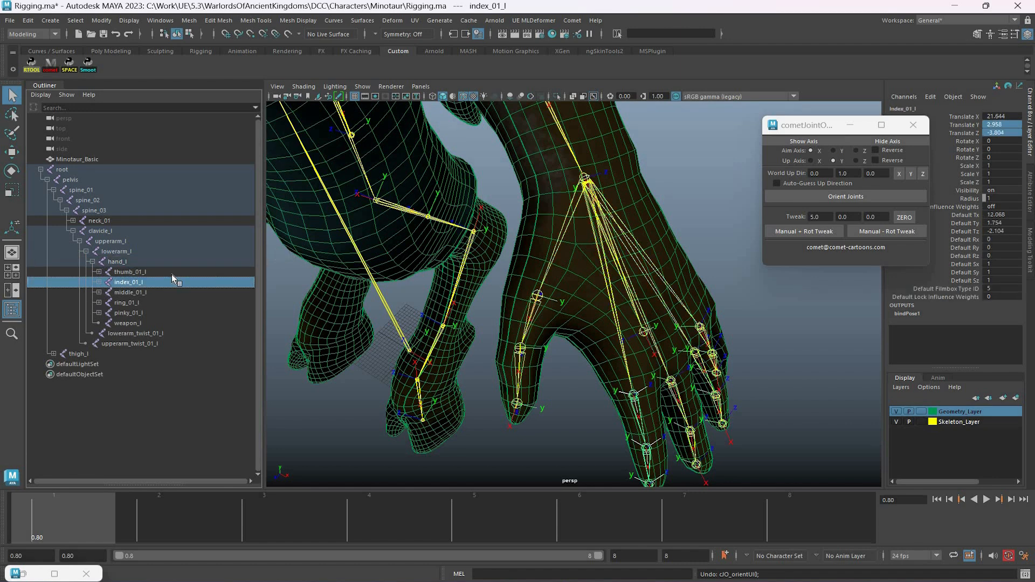
middle_drag(158, 276, 157, 276)
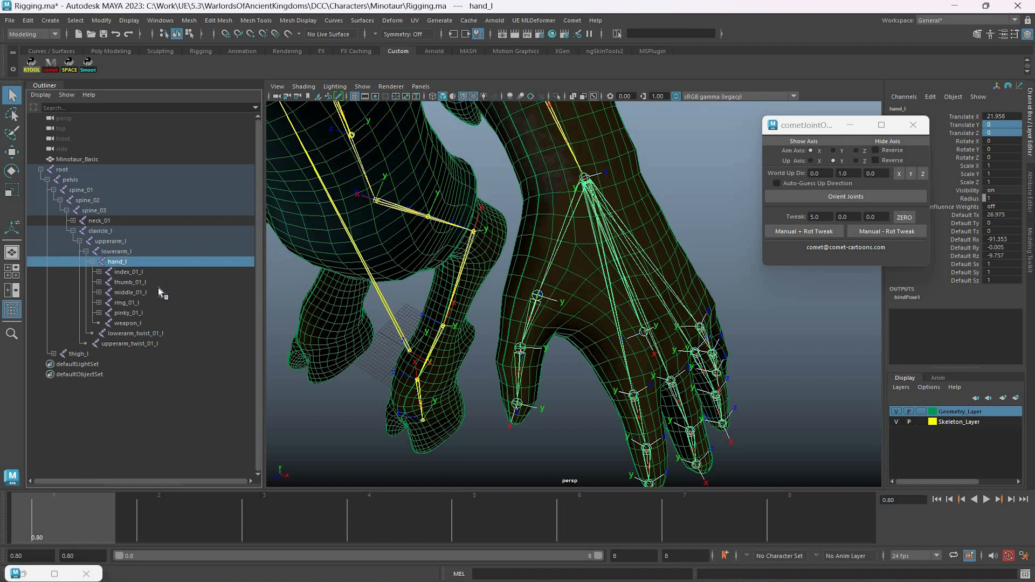
key(ctrl+z)
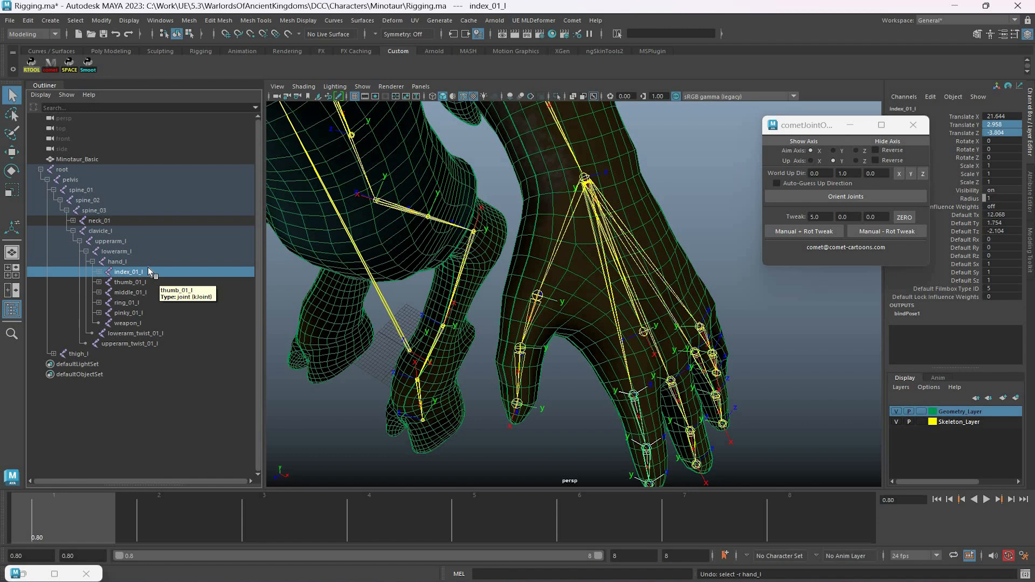
key(ctrl+z)
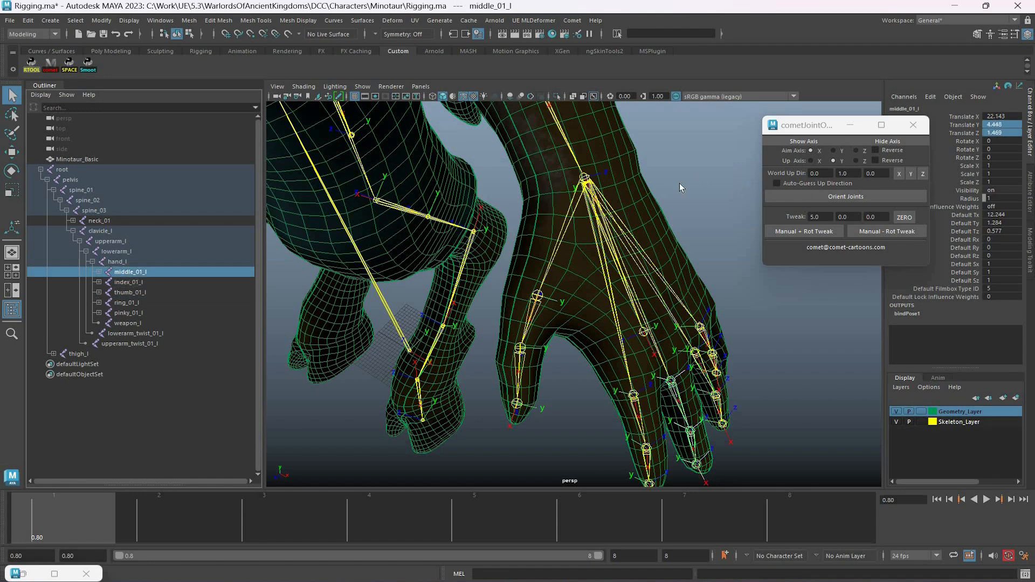
Step: Orient the hand_l joint with aim axis X and up axis Y, keeping it selected
click(604, 196)
click(798, 197)
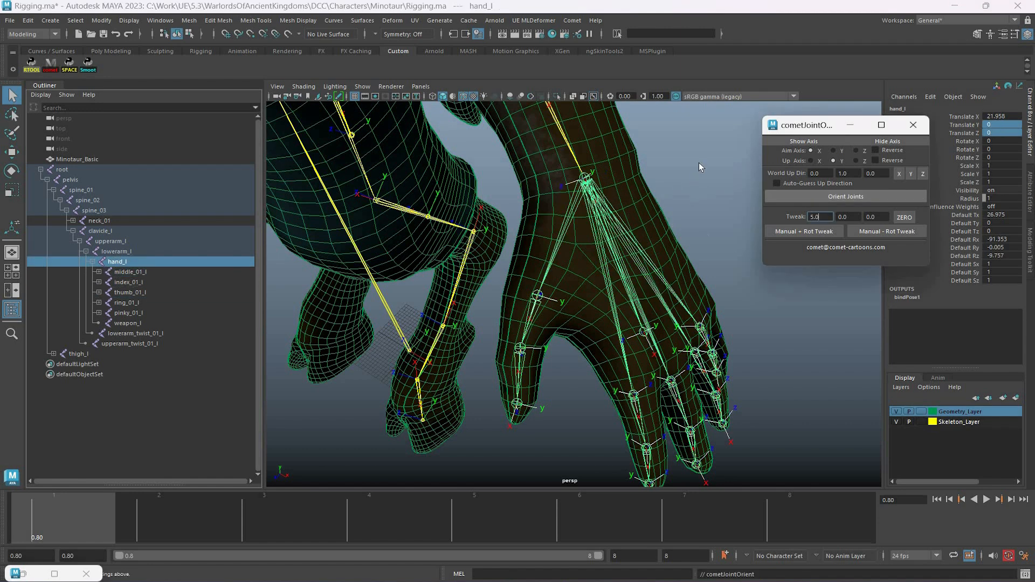
alt+drag(593, 189, 627, 196)
scroll(630, 196, up, 4)
click(653, 199)
key(ctrl+z)
Step: Rotate hand_l's orientation in the positive direction with X tweaks of 5 and 90 degrees
alt+drag(617, 185, 548, 195)
mouse_move(548, 195)
alt+middle_down()
mouse_move(552, 214)
mouse_move(563, 164)
alt+middle_up()
alt+drag(744, 198, 610, 202)
mouse_move(707, 194)
alt+mouse_down()
mouse_move(637, 203)
mouse_move(733, 227)
mouse_move(747, 215)
alt+mouse_up()
click(801, 228)
drag(810, 218, 830, 233)
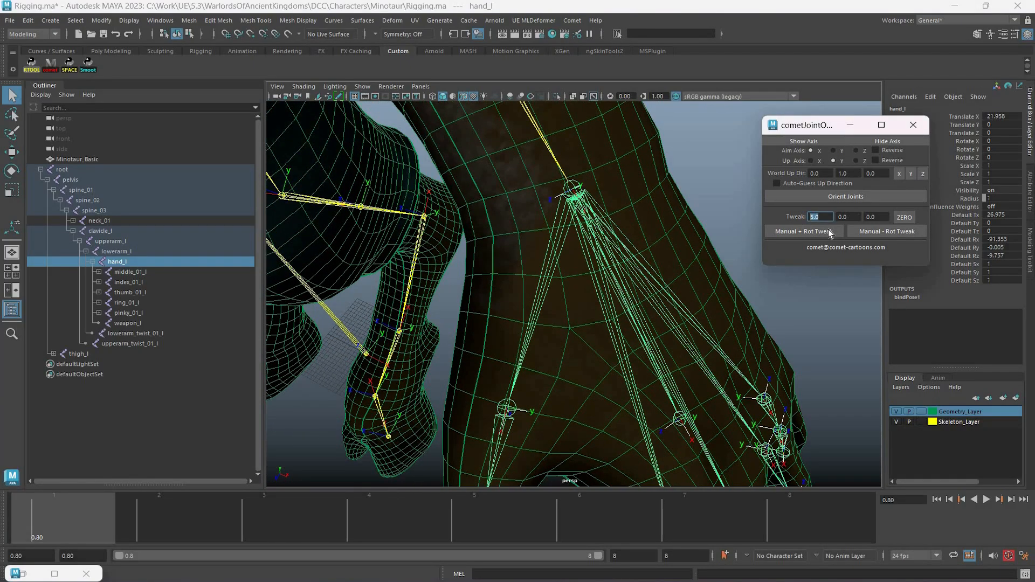
click(791, 231)
alt+drag(666, 229, 853, 231)
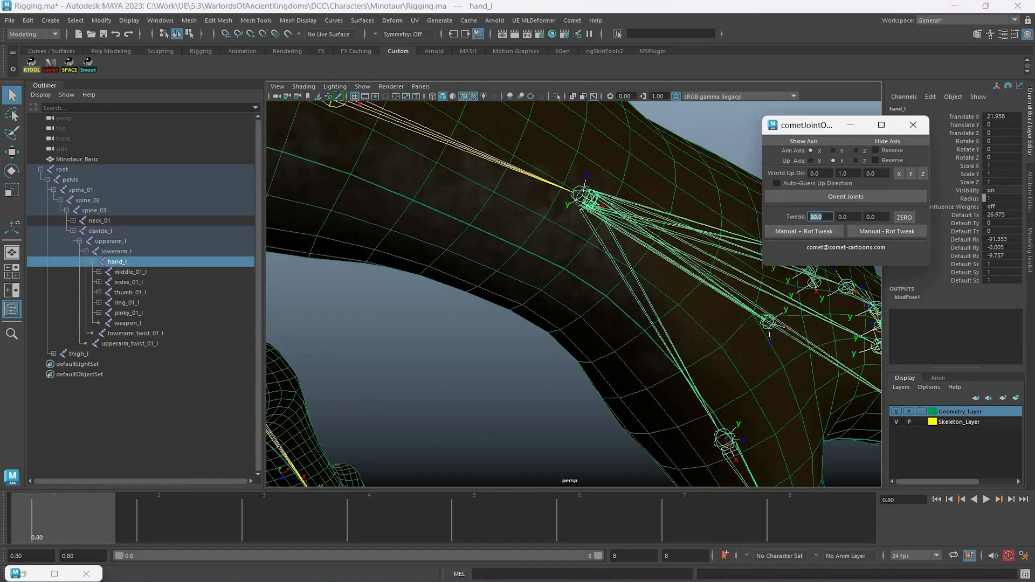
Step: Set the X rotation tweak to 5 and apply it to hand_l repeatedly in the negative direction
text(5.0)
click(880, 230)
key(g)
key(g)
key(g)
key(g)
key(g)
key(g)
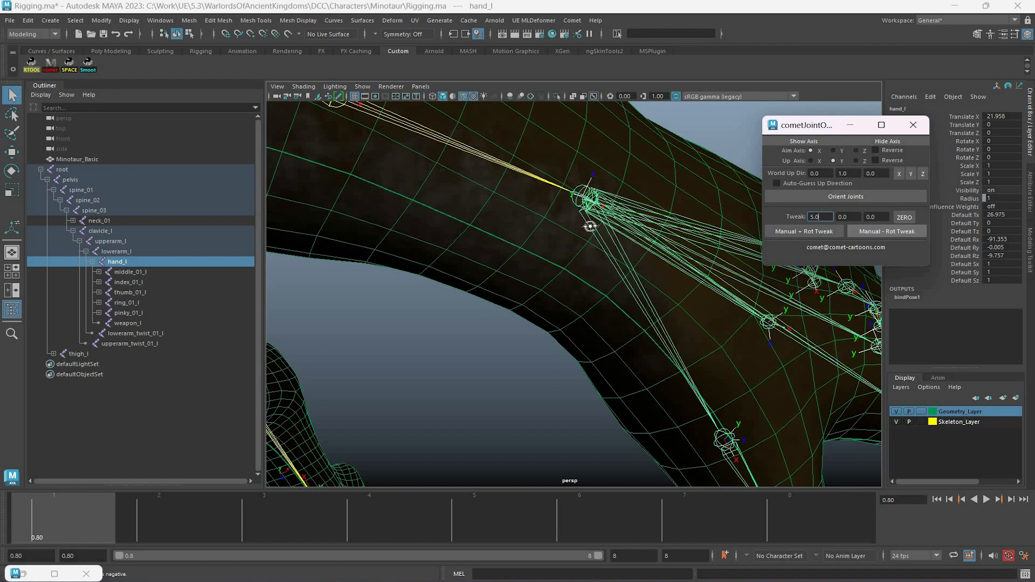
Step: Refine hand_l's roll with further 5-degree X tweaks, checking its axes against the hand's shape
alt+drag(559, 275, 529, 286)
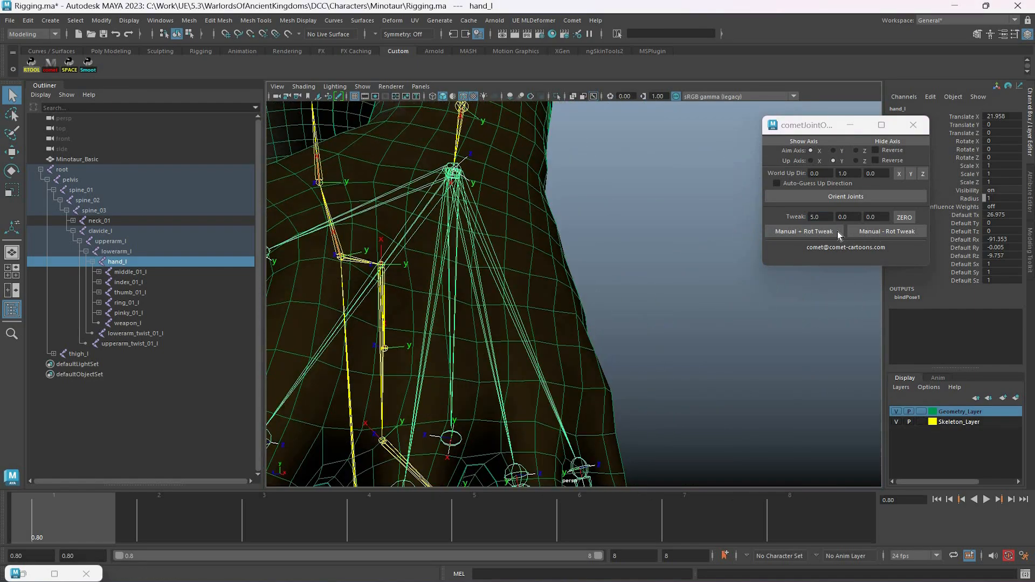
click(837, 231)
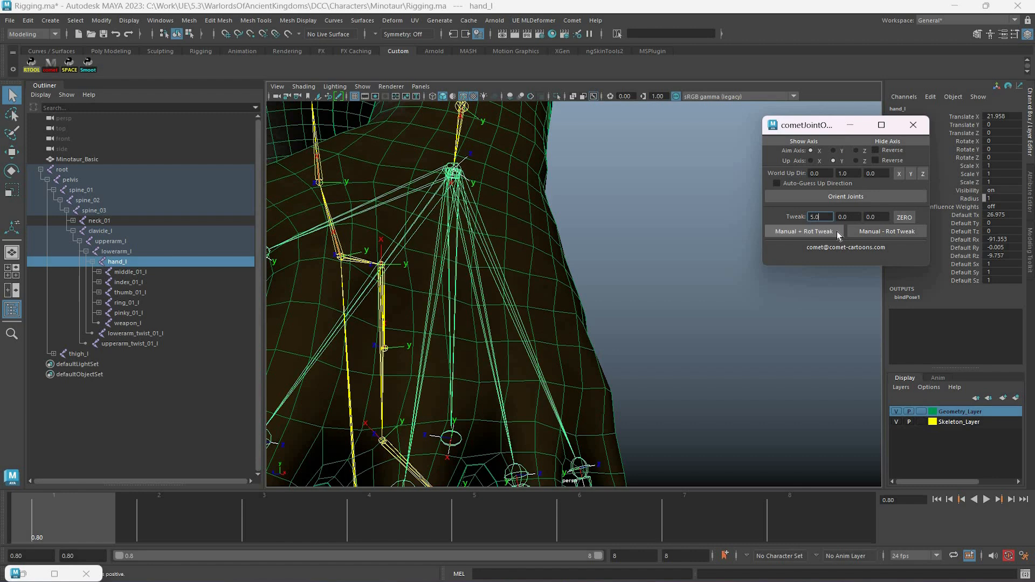
click(837, 232)
click(836, 232)
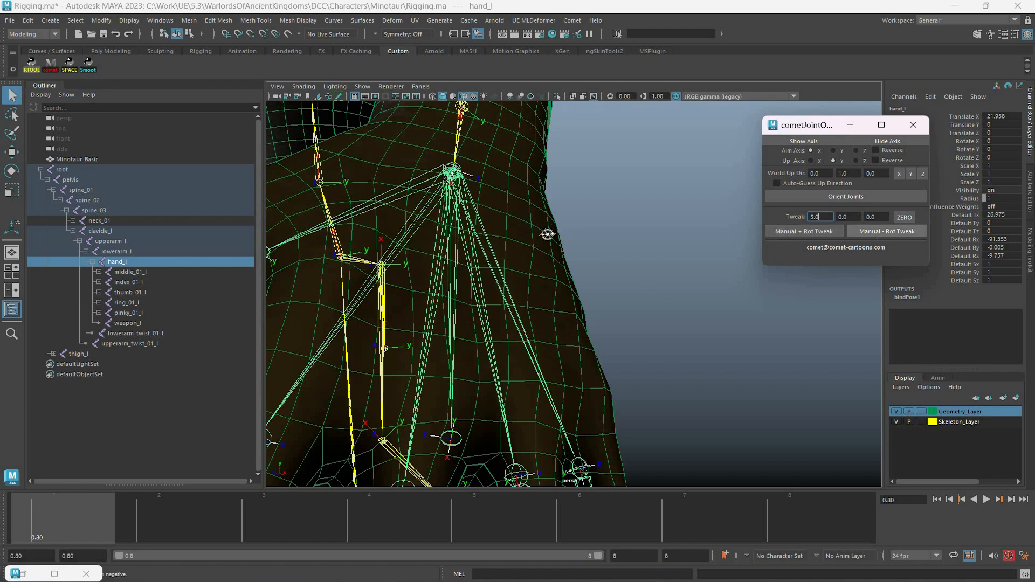
scroll(504, 241, down, 5)
alt+drag(504, 241, 440, 242)
scroll(440, 242, up, 4)
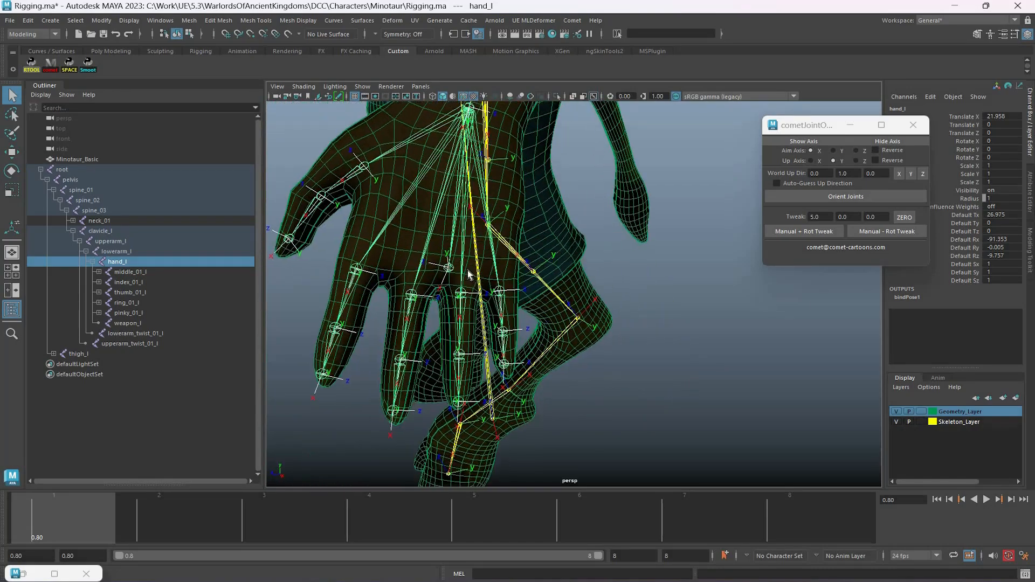
Step: Select the whole index finger hierarchy from index_01_l and apply a positive 5-degree X rotation tweak
click(368, 288)
alt+drag(367, 289, 402, 269)
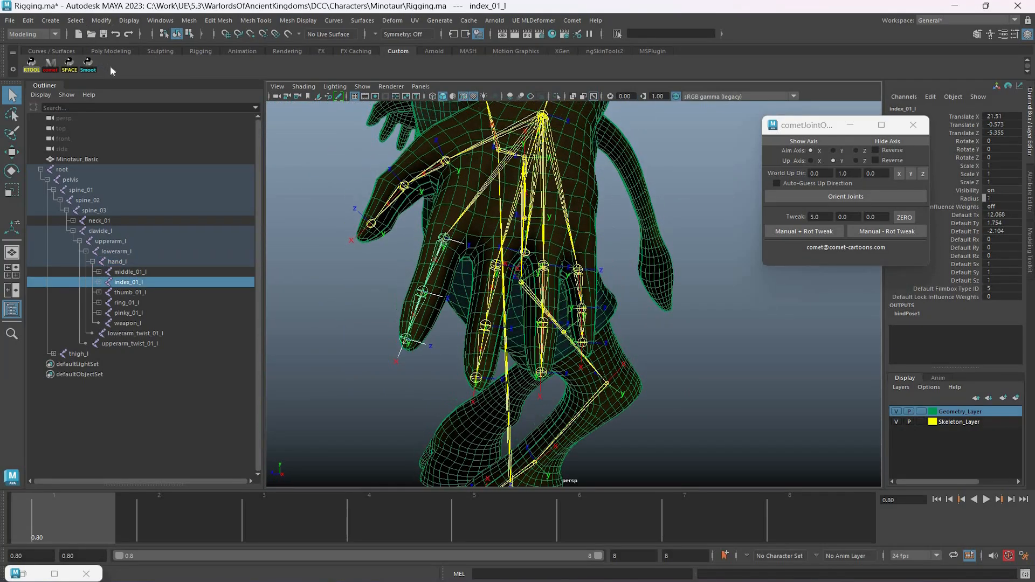
click(76, 20)
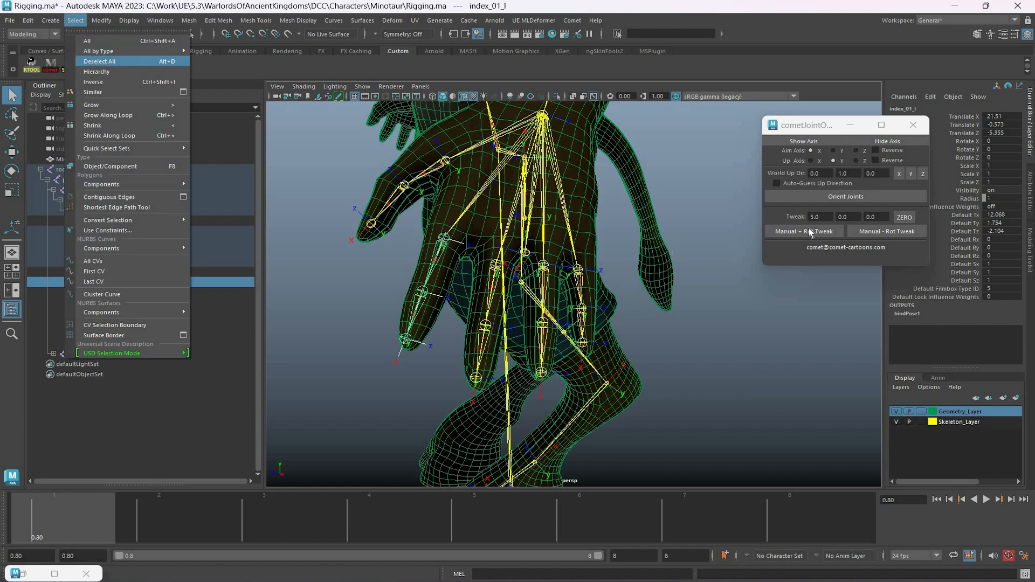
click(826, 234)
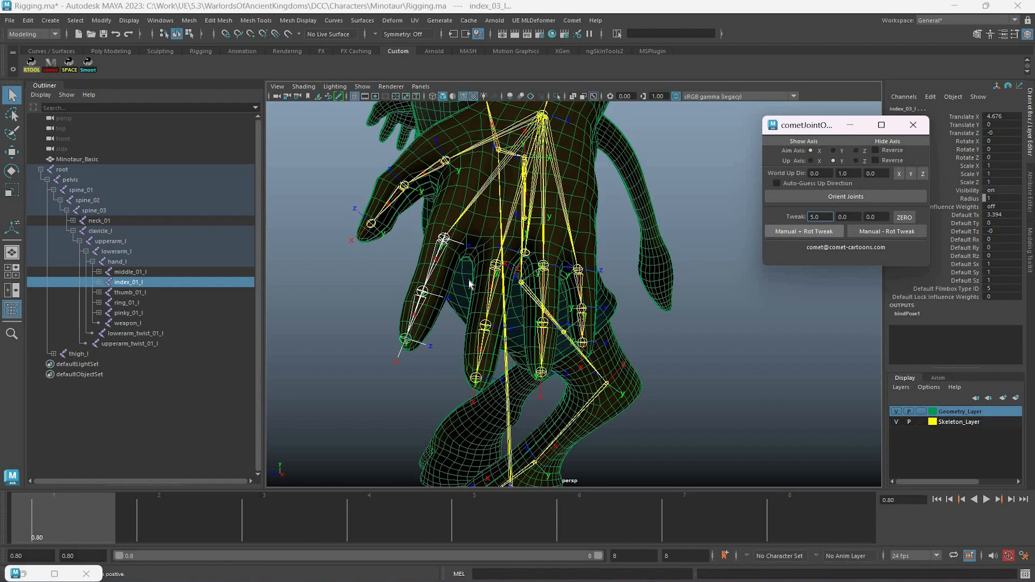
Step: Select the middle finger hierarchy from middle_01_l and apply a negative 5-degree X rotation tweak
click(440, 280)
alt+drag(440, 280, 524, 287)
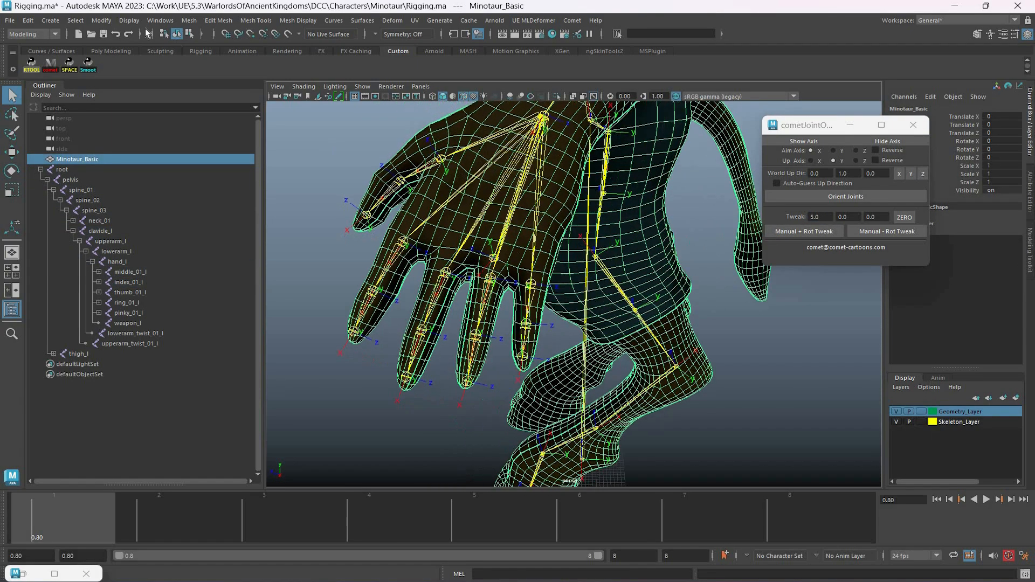
click(83, 23)
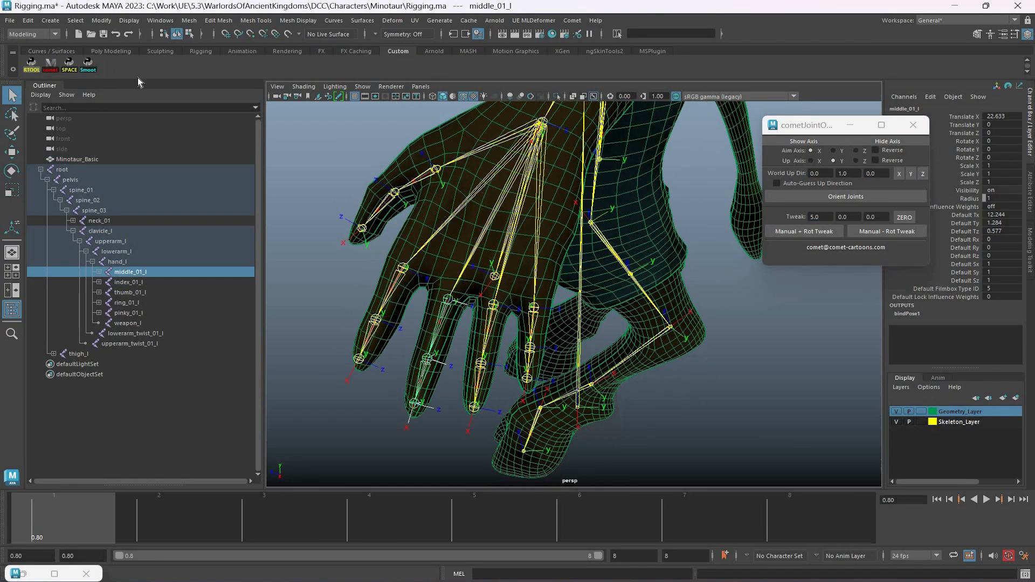
alt+drag(578, 306, 384, 200)
click(887, 231)
Step: Select the whole thumb hierarchy from thumb_01_l and apply a positive 5-degree X rotation tweak
click(461, 310)
click(614, 284)
click(638, 300)
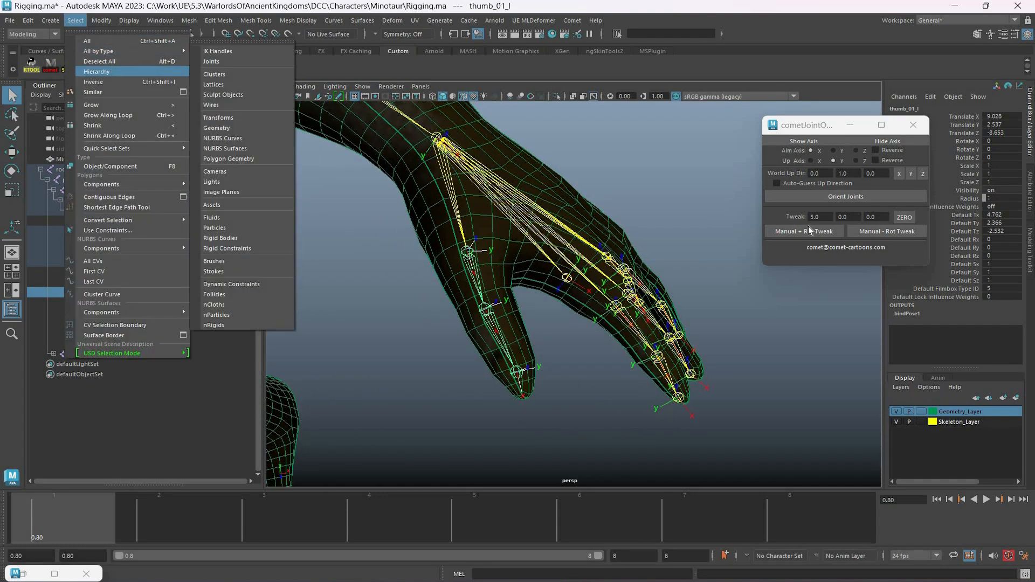
click(808, 227)
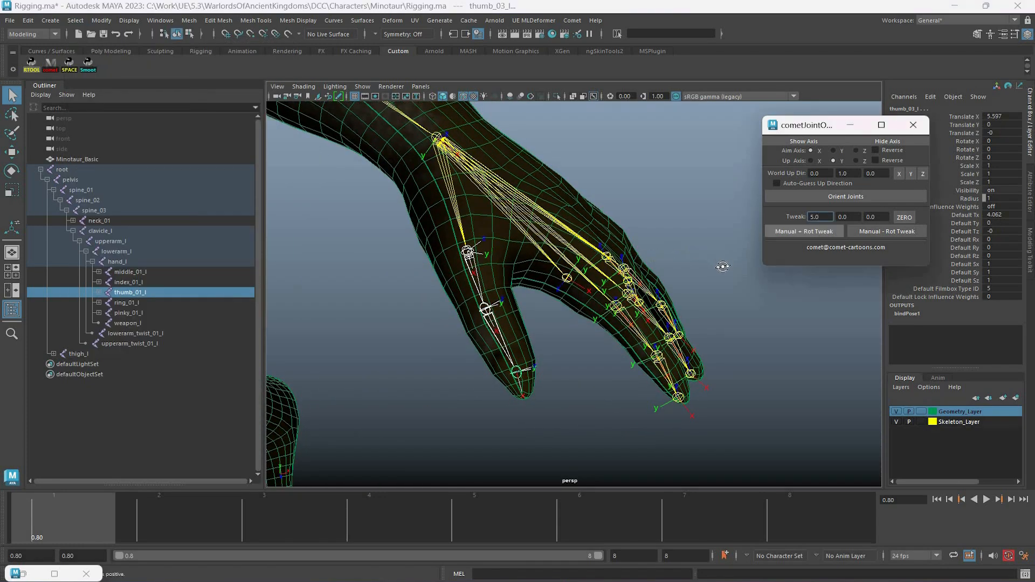
Step: Apply further positive 5-degree X rotation tweaks to the left thumb joints, including the chain from thumb_02_l
alt+drag(725, 272, 817, 202)
click(820, 231)
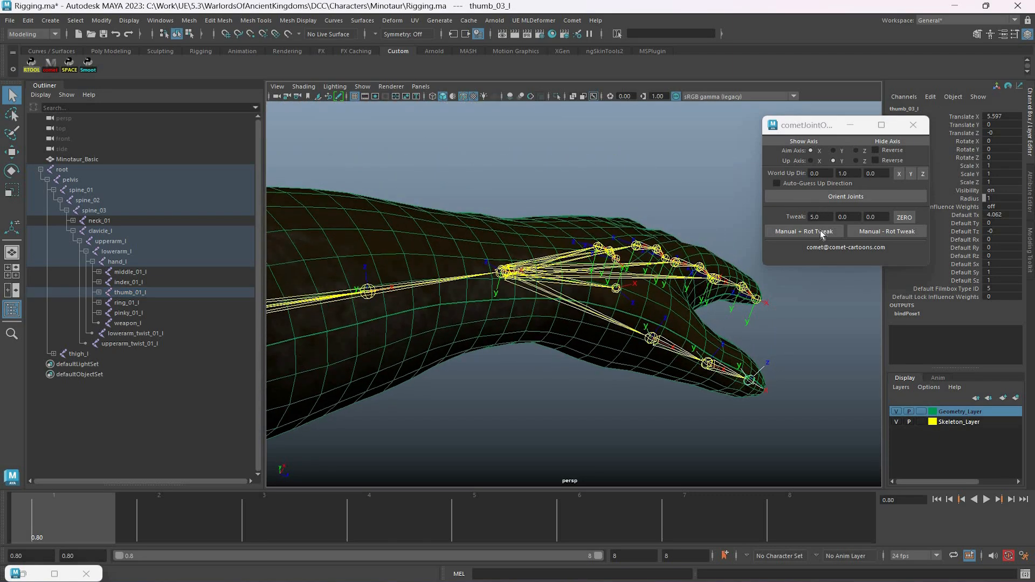
click(808, 232)
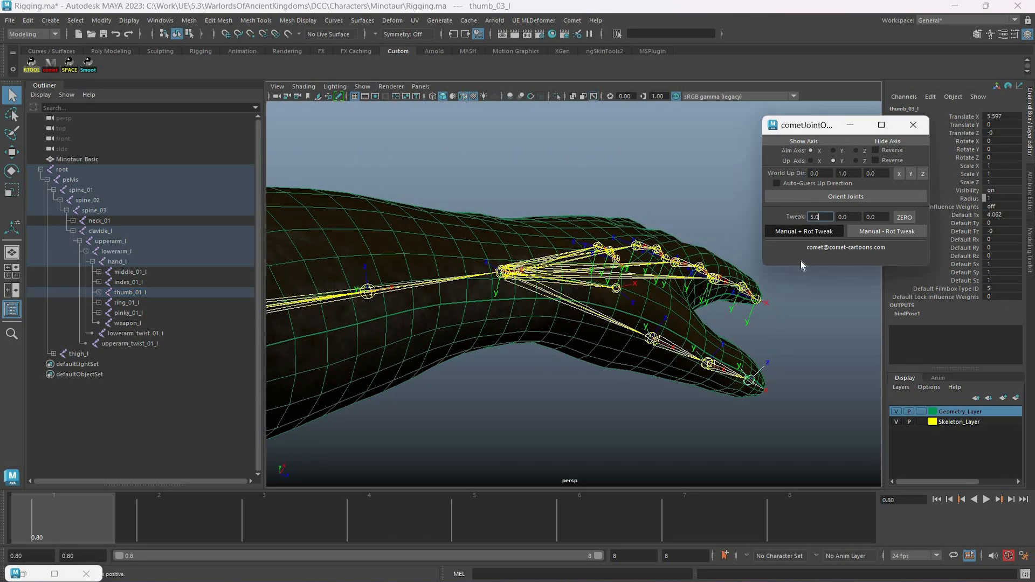
drag(688, 328, 724, 376)
click(806, 231)
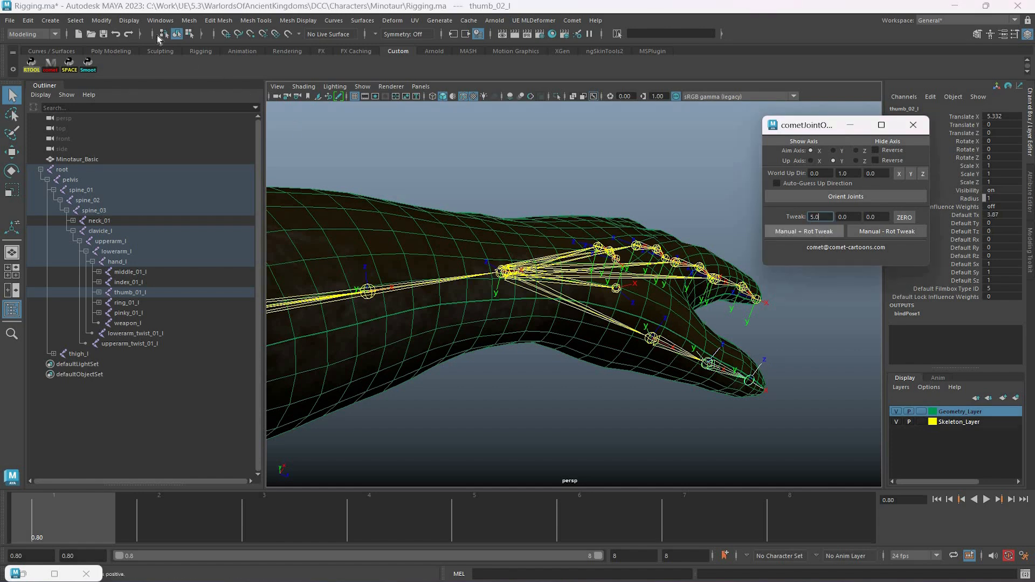
Step: Select the whole thumb hierarchy from thumb_01_l, test-bend its joints together about Z, and undo the rotation
click(625, 317)
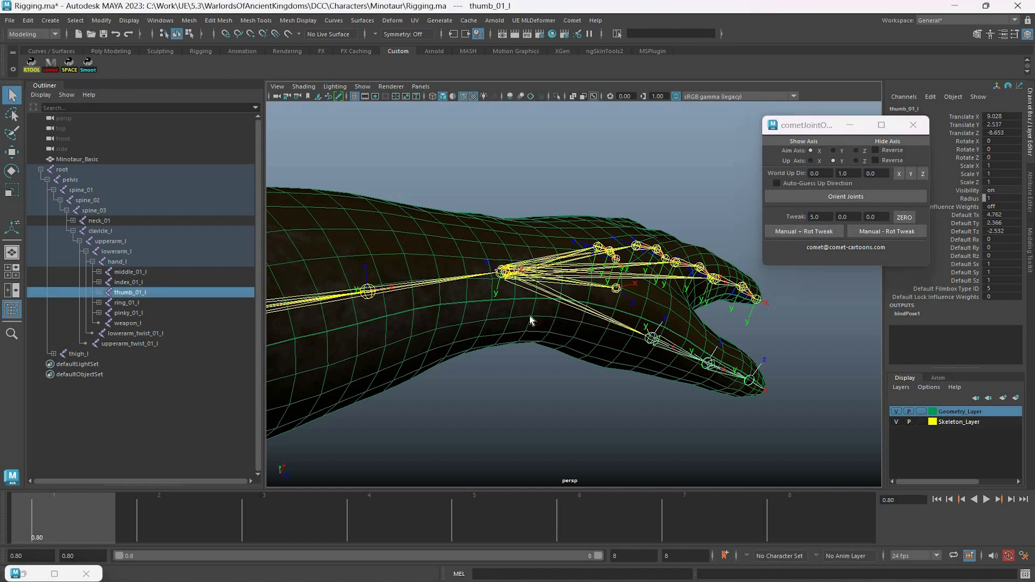
key(alt+s)
key(h)
alt+drag(439, 220, 414, 254)
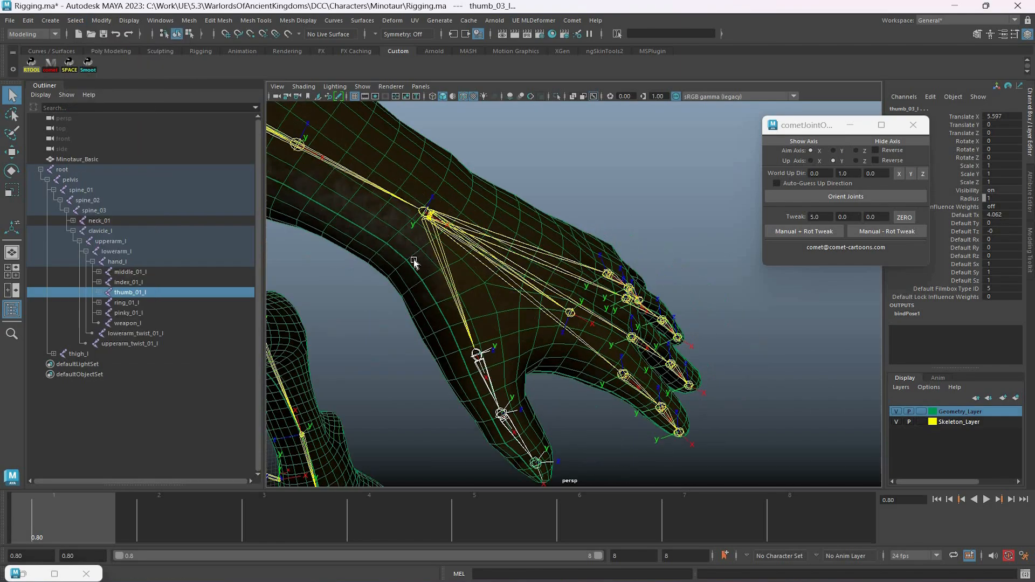
key(e)
alt+drag(418, 300, 460, 227)
drag(425, 282, 522, 286)
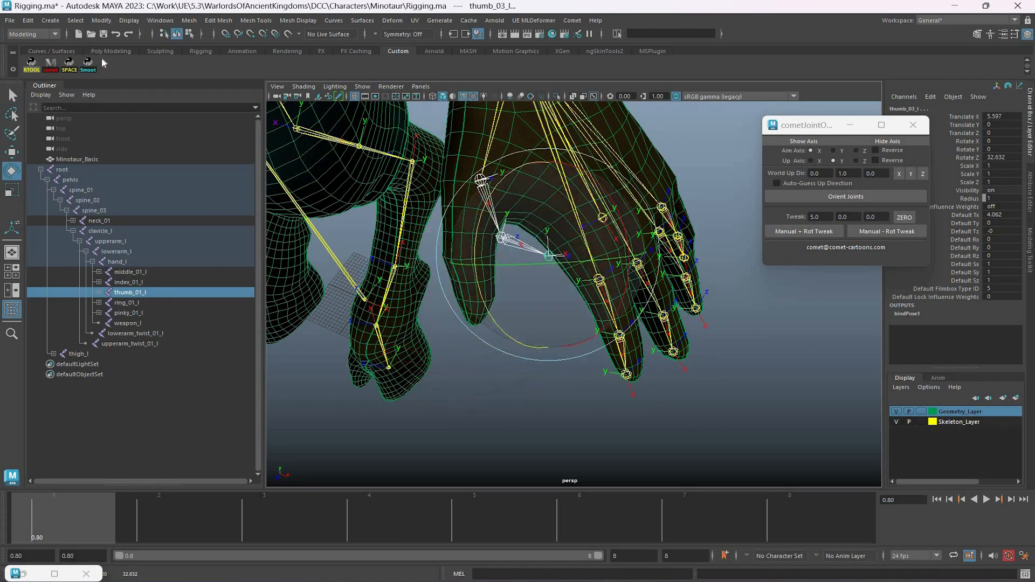
key(ctrl+z)
Step: Select the joint hierarchy of a left-hand finger and test-rotate it to check how the finger bends
key(q)
click(641, 284)
click(75, 20)
click(108, 62)
key(e)
drag(587, 285, 559, 276)
alt+drag(669, 270, 674, 227)
key(q)
click(613, 292)
Step: Select thigh_l, close the Comet joint orient window and switch to the Rigging menu set
alt+right_drag(771, 177, 890, 148)
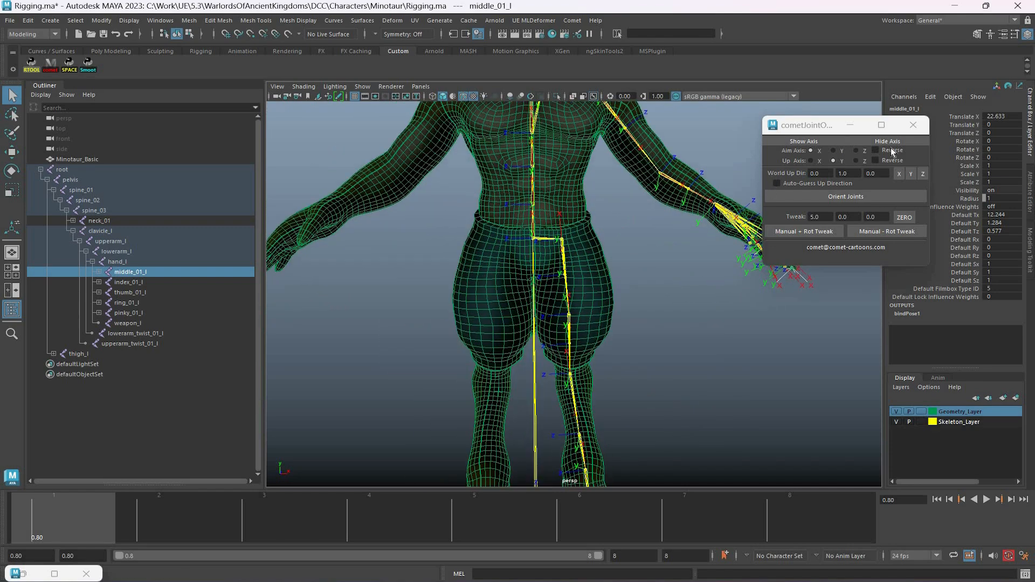
click(564, 255)
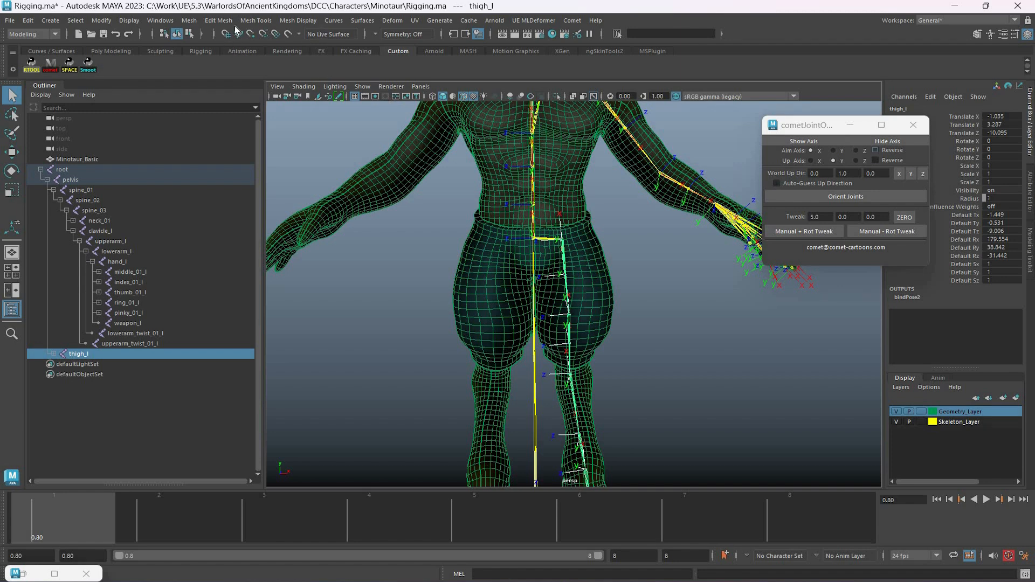
click(913, 125)
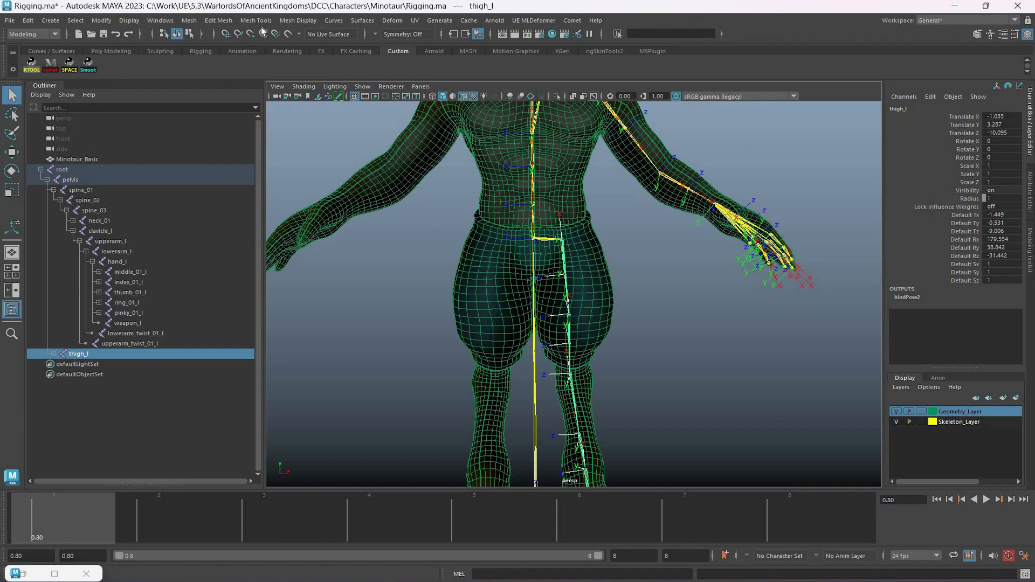
click(34, 35)
key(Return)
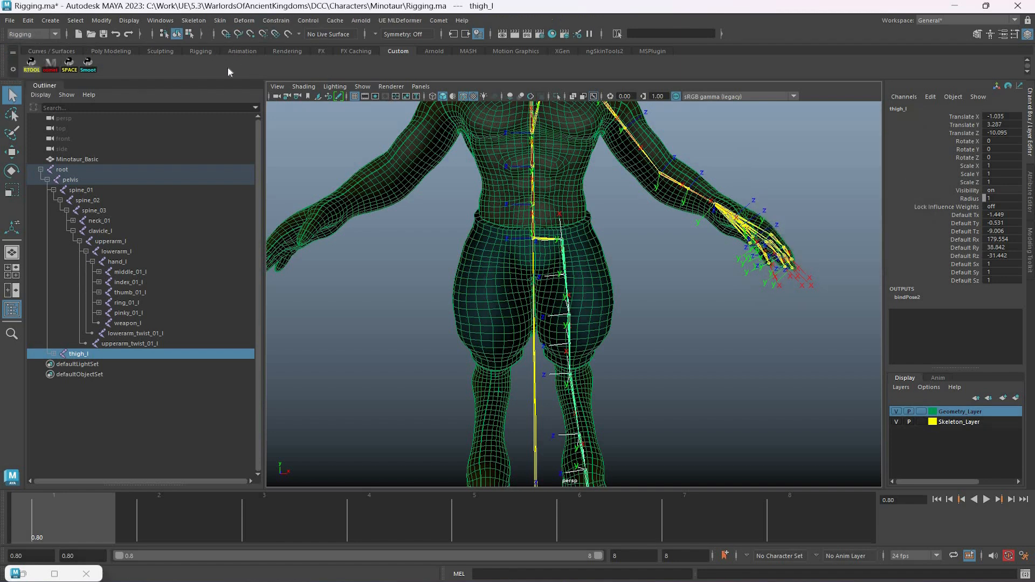
Step: Mirror the thigh_l chain across YZ with the Behavior function, replacing _l with _r in the joint names
click(194, 20)
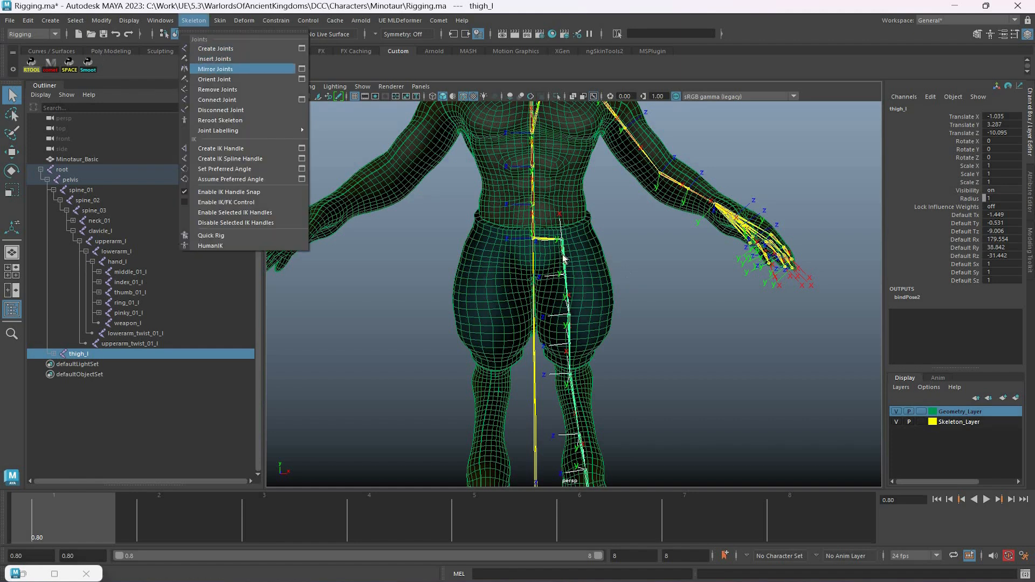
mouse_move(75, 21)
click(274, 149)
key(ctrl+z)
click(194, 20)
drag(787, 174, 925, 135)
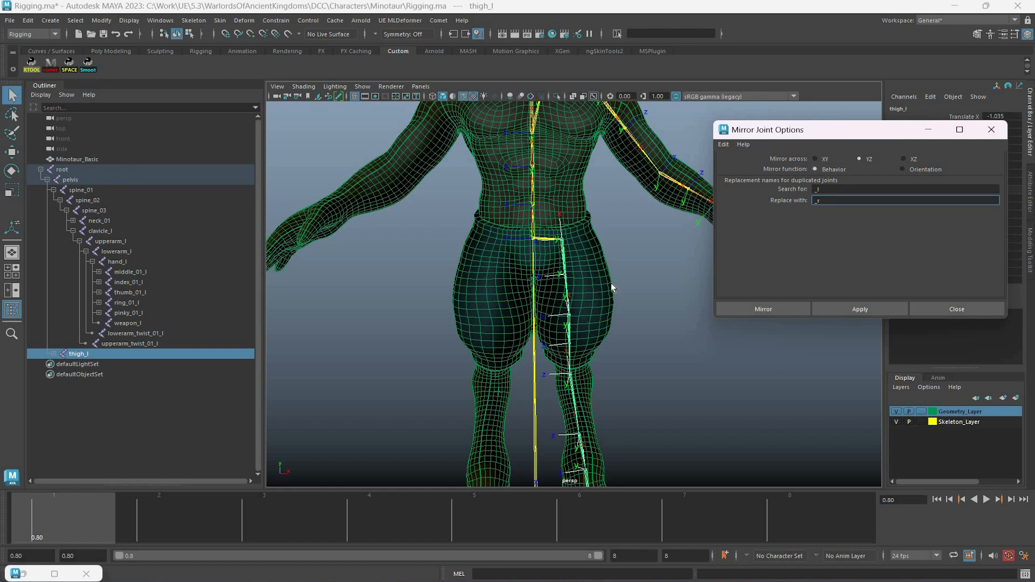
alt+middle_drag(563, 293, 590, 250)
alt+middle_drag(614, 181, 614, 141)
scroll(615, 141, down, 2)
alt+drag(615, 143, 568, 200)
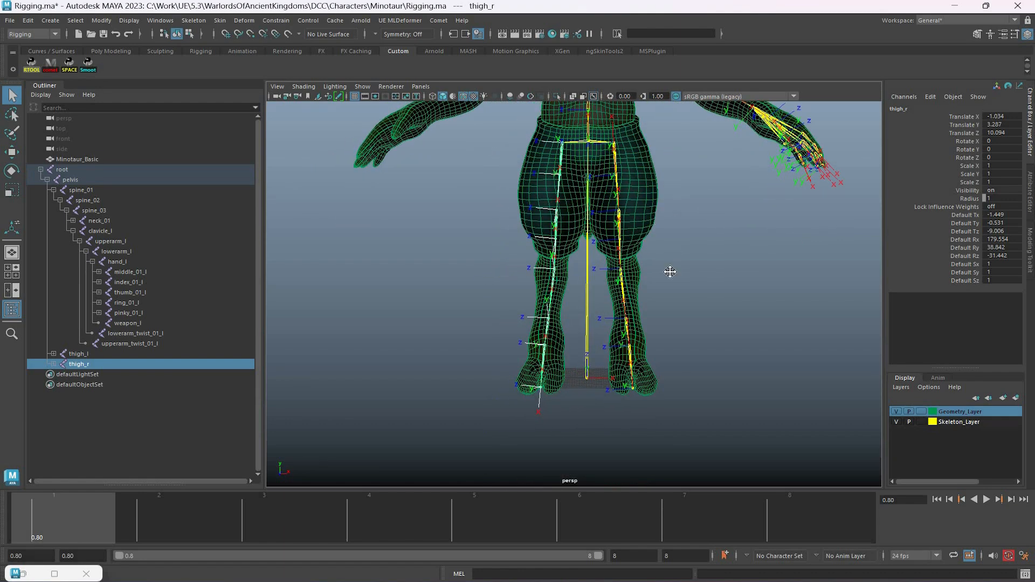
Step: Select clavicle_l and repeat the YZ Behavior joint mirror for the whole arm, replacing _l with _r
alt+middle_drag(620, 180, 643, 248)
alt+drag(643, 248, 628, 239)
alt+right_drag(628, 238, 654, 253)
click(647, 195)
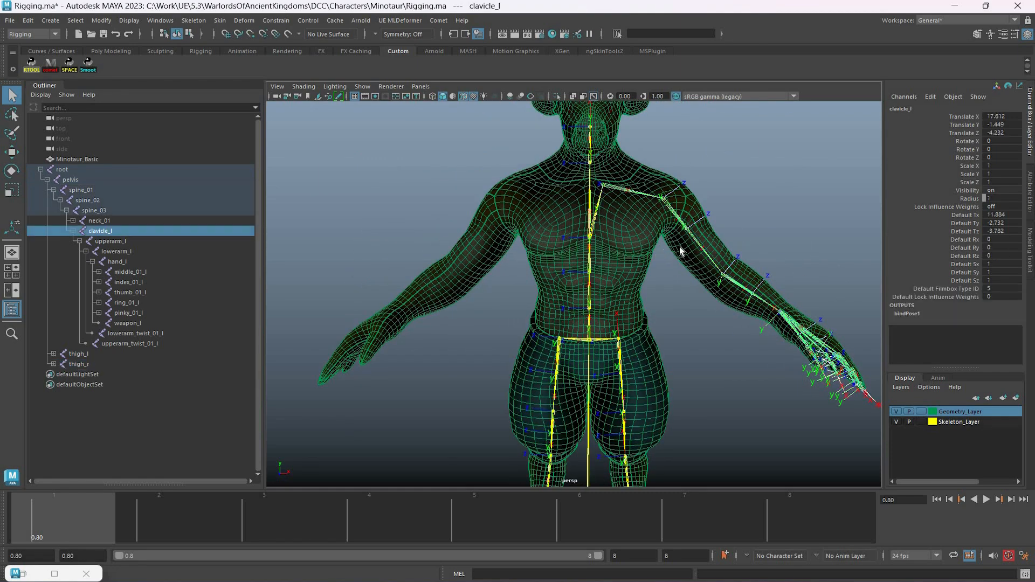
alt+middle_drag(662, 211, 658, 228)
scroll(658, 228, down, 1)
scroll(658, 228, up, 1)
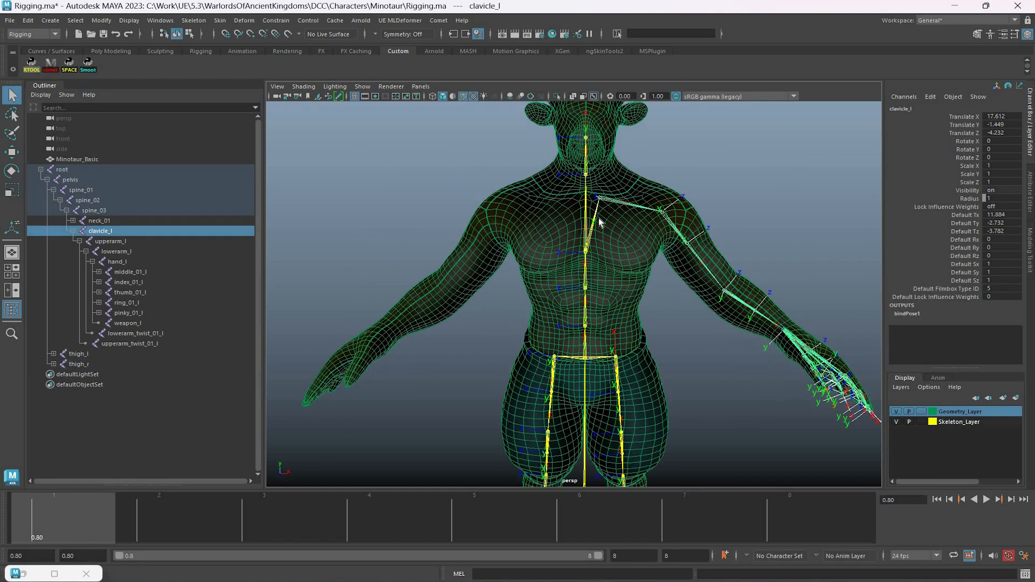
key(g)
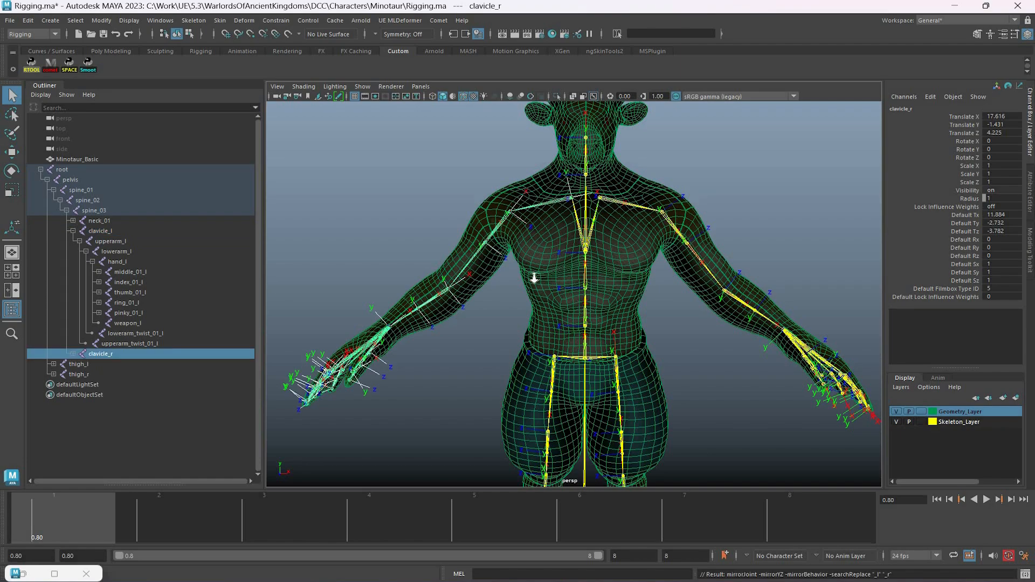
Step: Examine the mirrored arm and leg joints and their axes on the full skeleton from several angles
alt+drag(409, 302, 593, 184)
click(480, 225)
scroll(677, 327, up, 5)
alt+middle_drag(591, 332, 581, 254)
scroll(508, 233, down, 3)
scroll(514, 239, up, 3)
scroll(527, 236, down, 2)
alt+drag(529, 235, 566, 258)
scroll(566, 258, up, 2)
scroll(566, 258, down, 3)
mouse_move(709, 222)
alt+mouse_down()
mouse_move(692, 221)
mouse_move(710, 219)
alt+mouse_up()
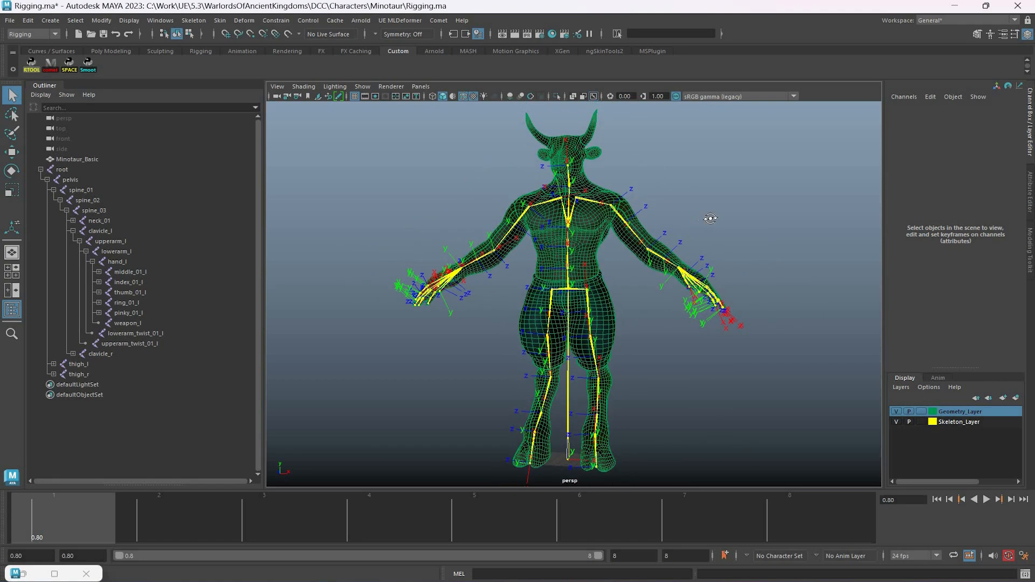
scroll(693, 224, down, 1)
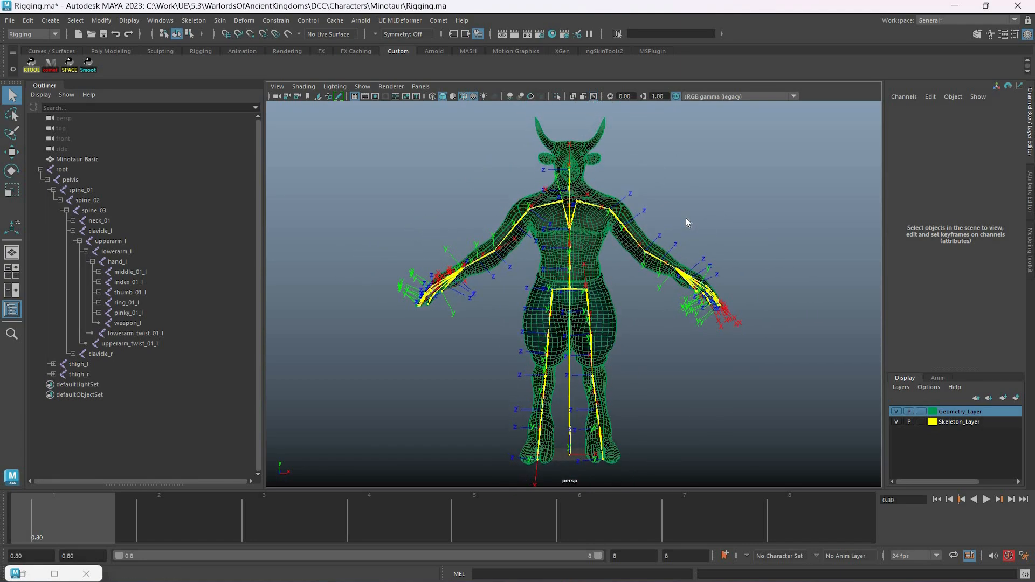